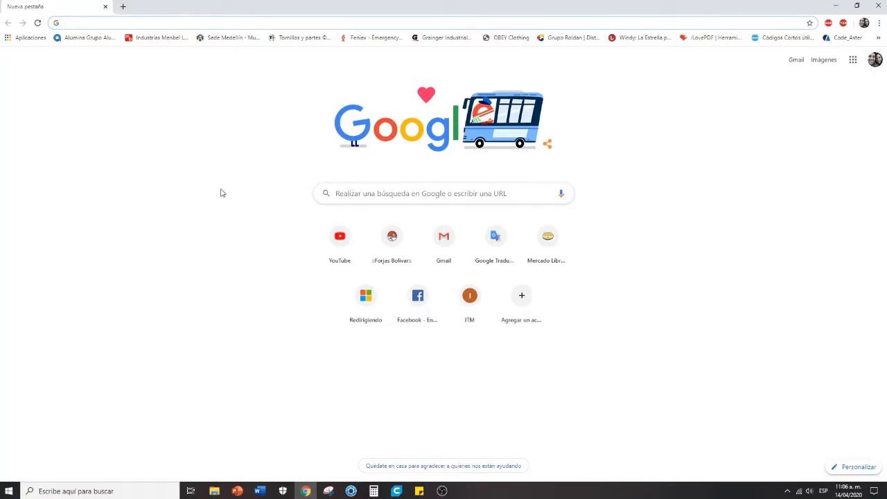
Step: Search Google for 'tinkercas' to find the Tinkercad site
{"action": "left_click", "coordinate": [340, 193]}
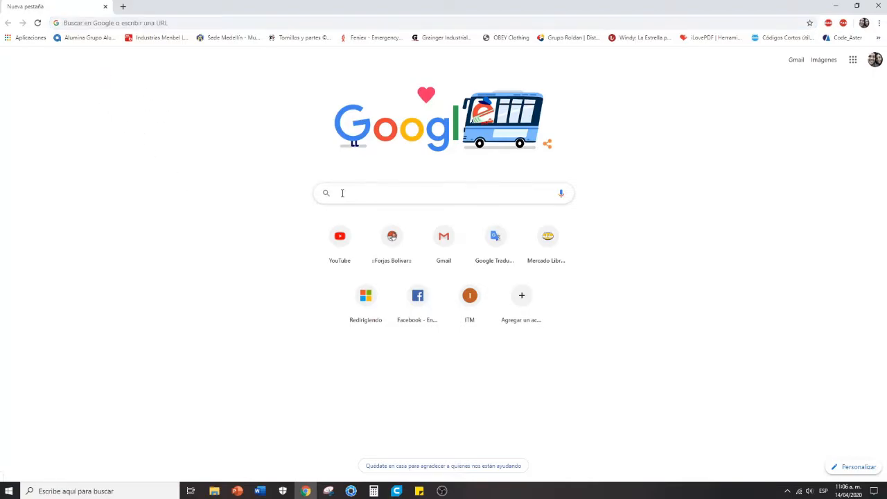
{"action": "type", "text": "tin"}
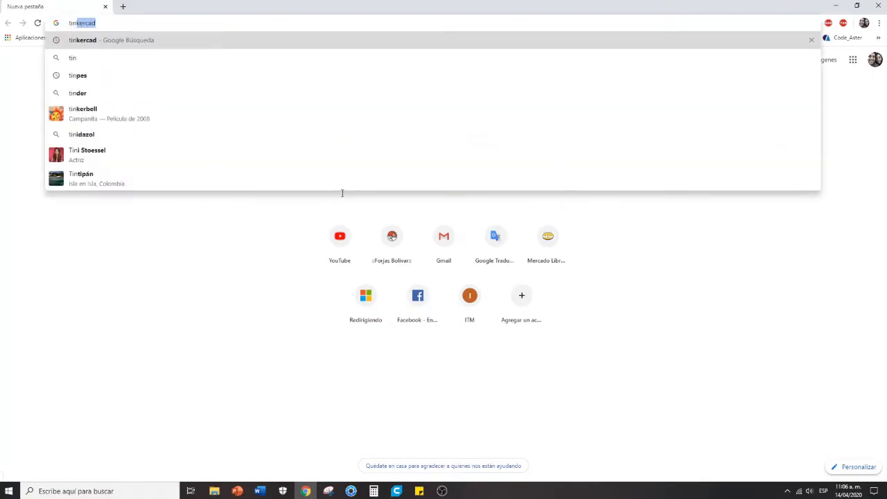
{"action": "type", "text": "ker"}
{"action": "key", "text": "BackSpace"}
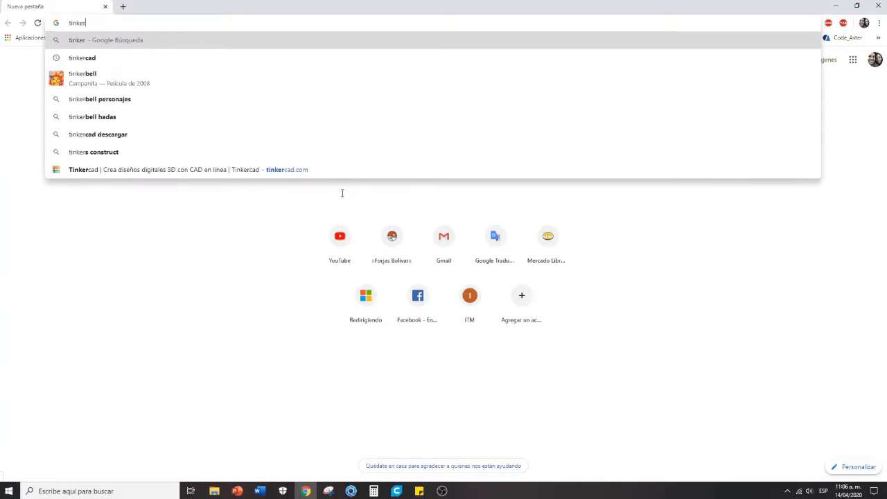
{"action": "type", "text": "cas"}
{"action": "key", "text": "Return"}
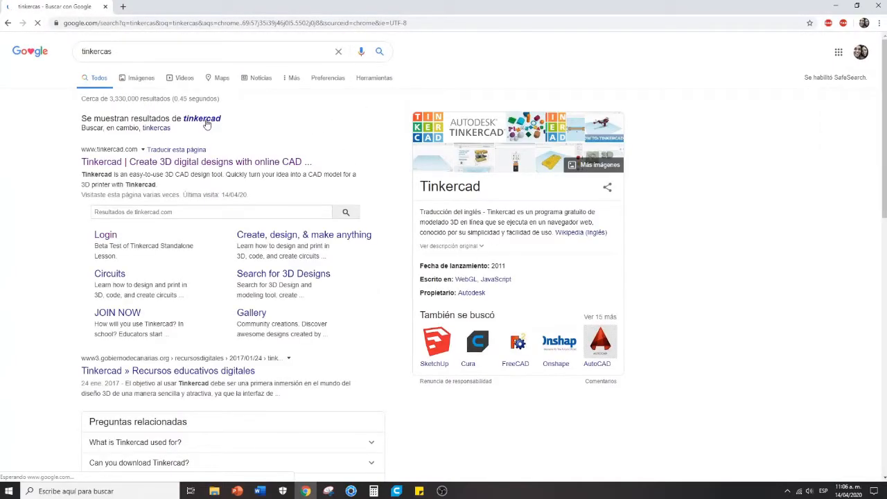
Step: Open the official Tinkercad result and scroll through the tinkercad.com home page and back up
{"action": "left_click", "coordinate": [194, 129]}
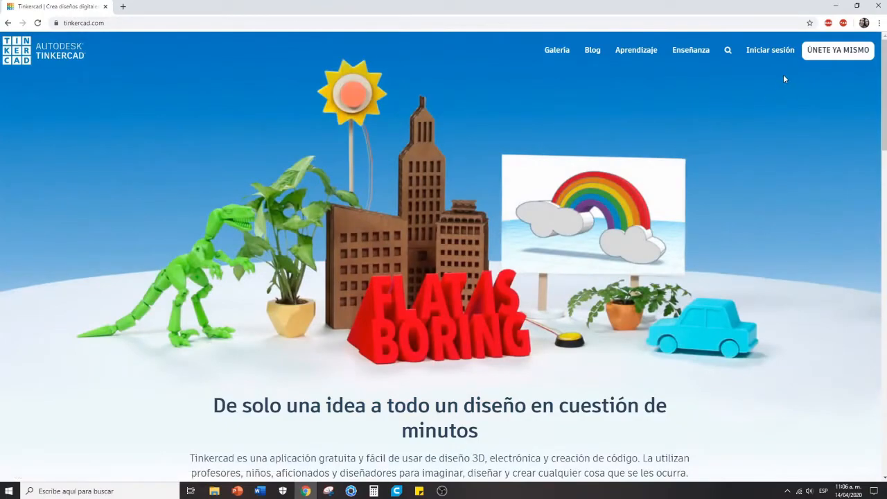
{"action": "scroll", "coordinate": [490, 286], "scroll_direction": "down", "scroll_amount": 1}
{"action": "scroll", "coordinate": [491, 286], "scroll_direction": "down", "scroll_amount": 9}
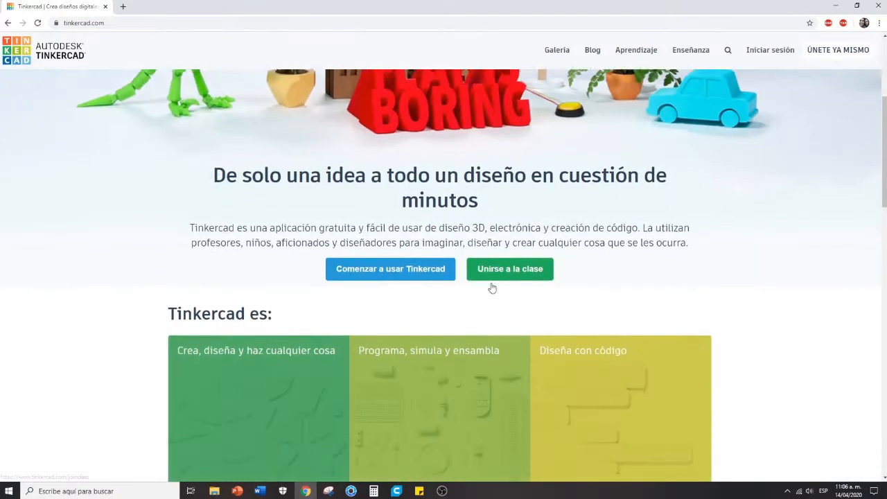
{"action": "scroll", "coordinate": [499, 251], "scroll_direction": "up", "scroll_amount": 10}
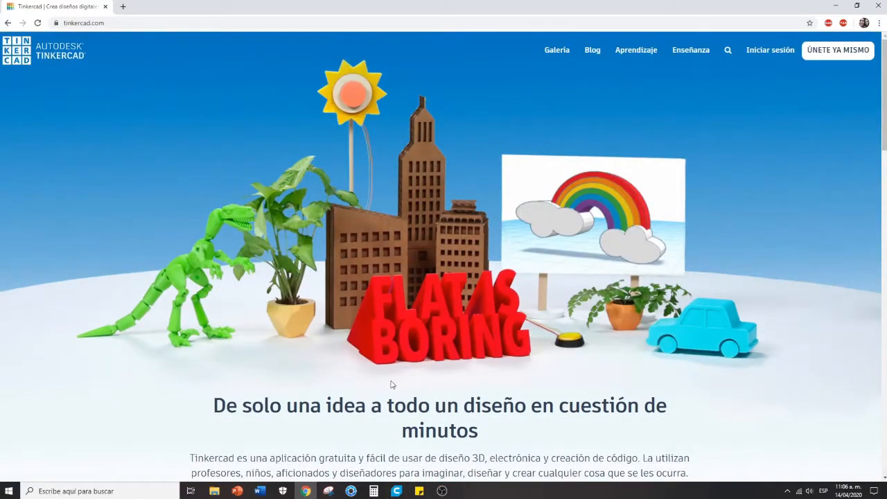
{"action": "scroll", "coordinate": [444, 333], "scroll_direction": "down", "scroll_amount": 5}
{"action": "scroll", "coordinate": [466, 305], "scroll_direction": "down", "scroll_amount": 9}
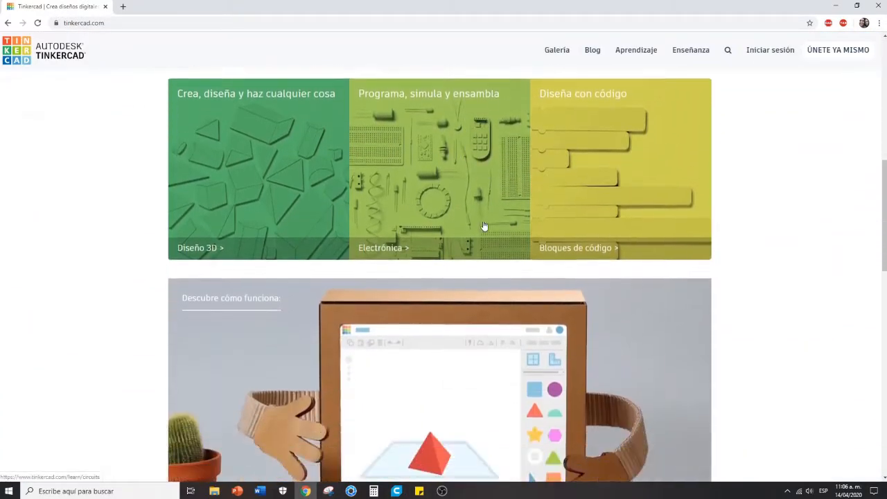
{"action": "scroll", "coordinate": [756, 321], "scroll_direction": "down", "scroll_amount": 5}
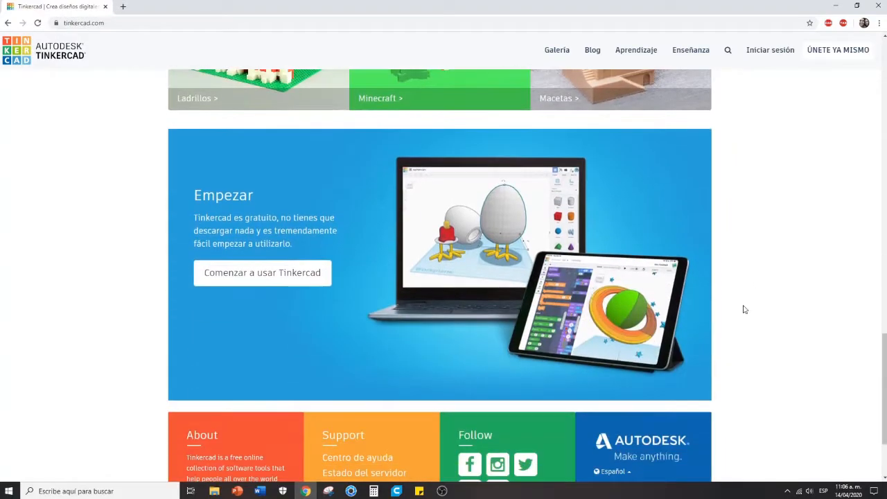
{"action": "scroll", "coordinate": [718, 281], "scroll_direction": "up", "scroll_amount": 18}
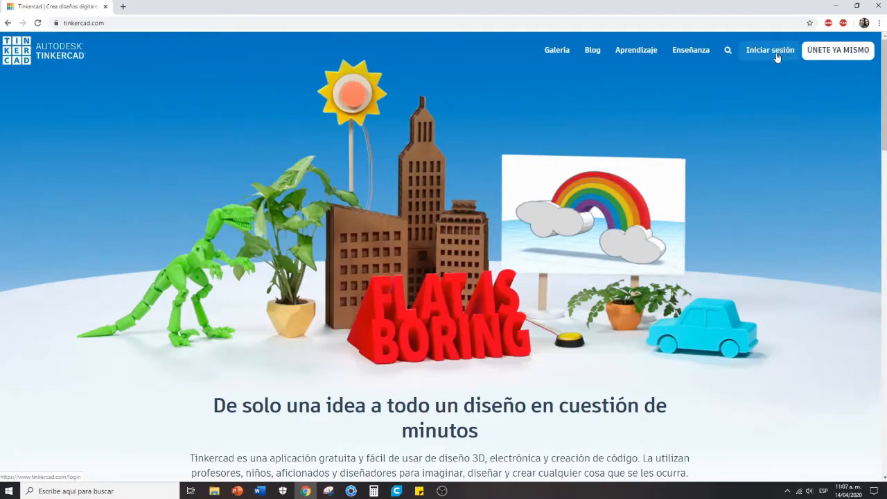
Step: Sign in to Tinkercad with the email account and its password
{"action": "left_click", "coordinate": [834, 57]}
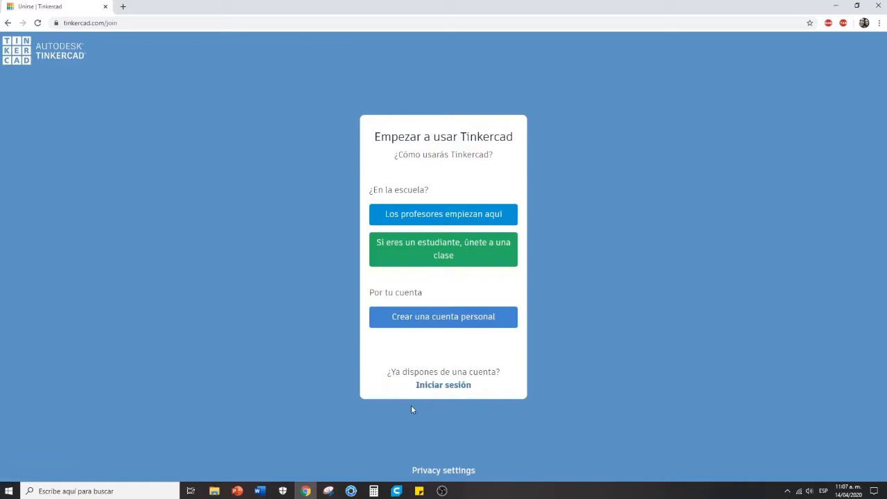
{"action": "left_click", "coordinate": [444, 387]}
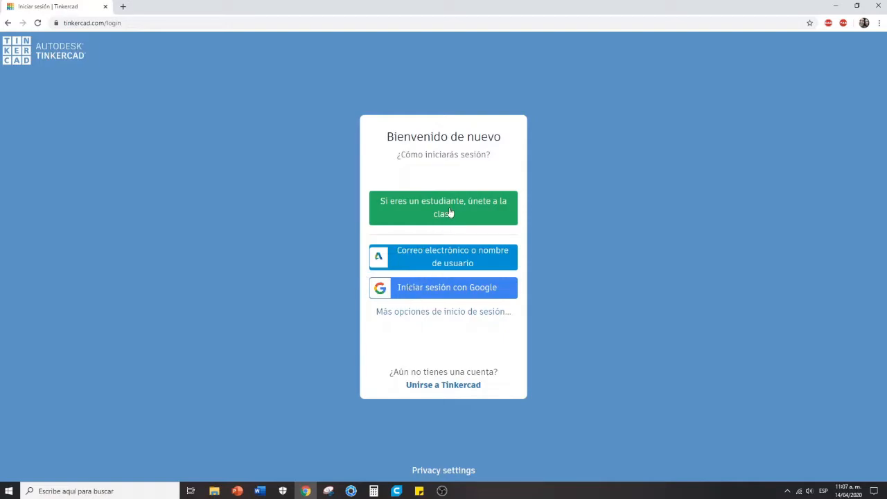
{"action": "left_click", "coordinate": [418, 262]}
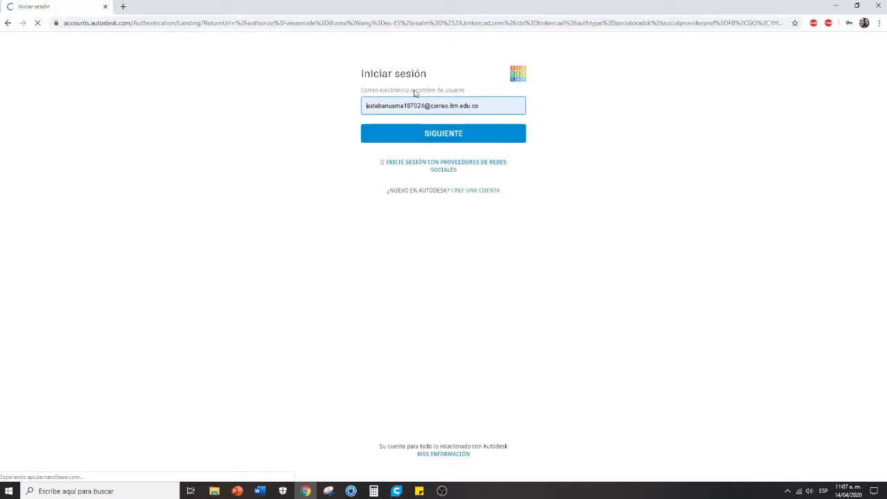
{"action": "left_click", "coordinate": [426, 135]}
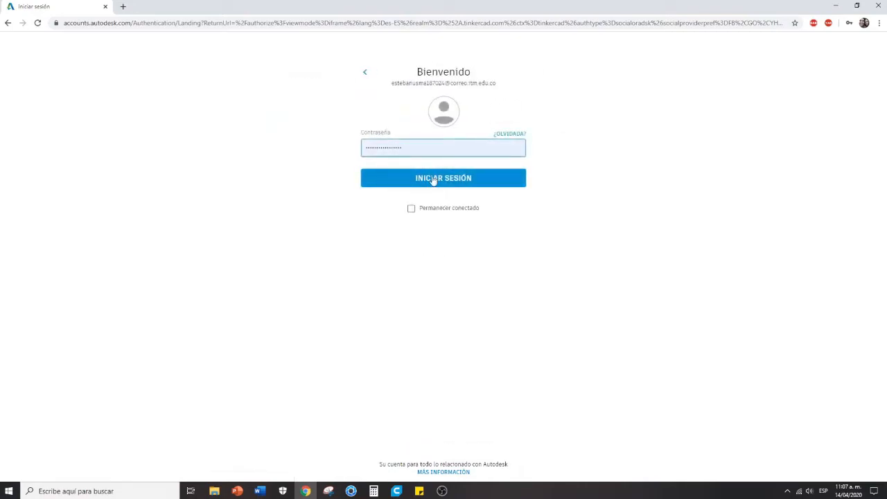
{"action": "left_click_drag", "start_coordinate": [277, 165], "coordinate": [284, 165]}
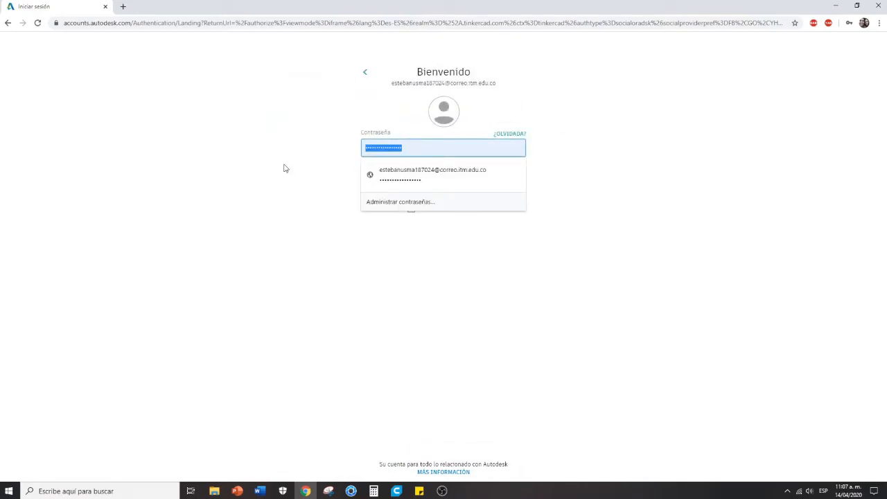
{"action": "type", "text": "e"}
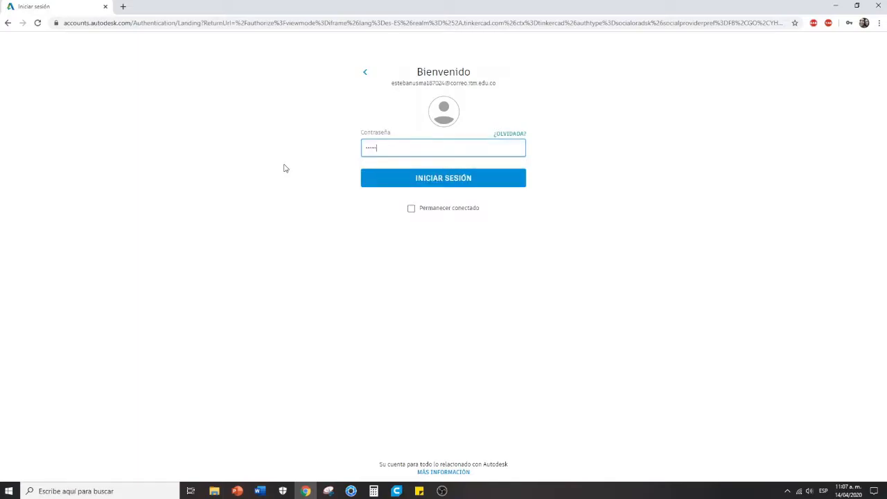
{"action": "key", "text": "Return"}
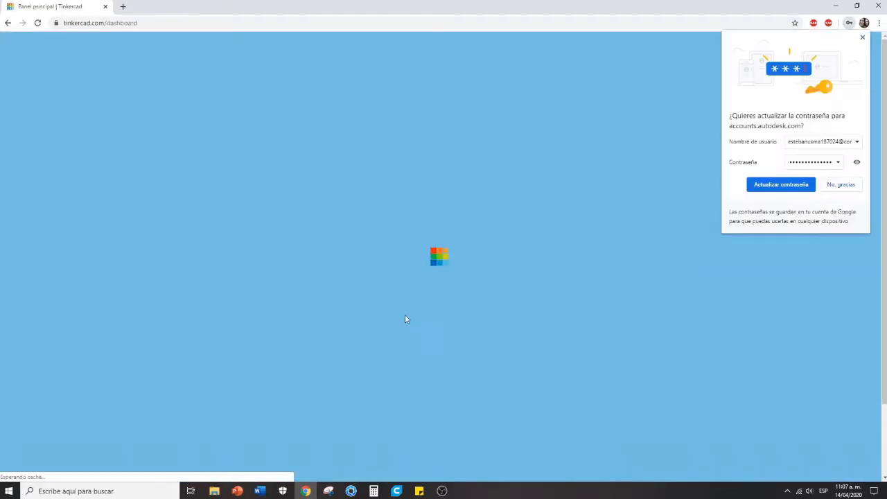
Step: Decline Chrome's password update and load the Diseños 3D list on the dashboard
{"action": "left_click", "coordinate": [842, 186]}
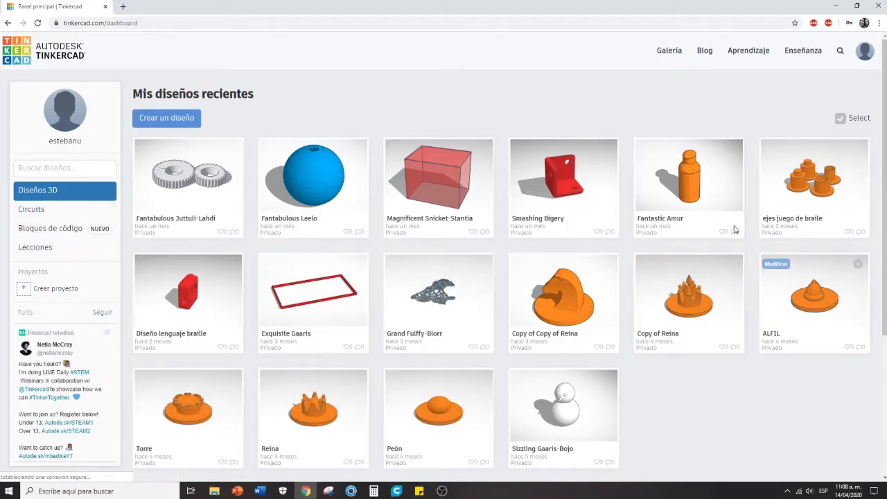
{"action": "left_click", "coordinate": [30, 190]}
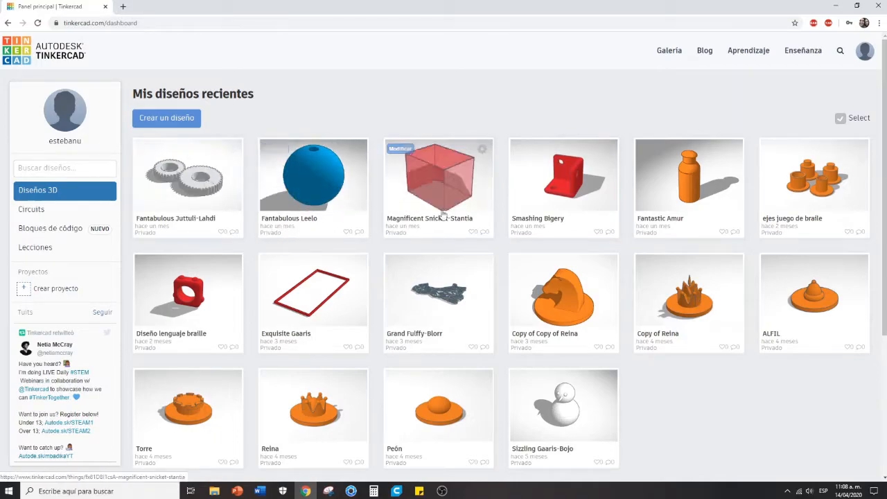
{"action": "left_click", "coordinate": [164, 116]}
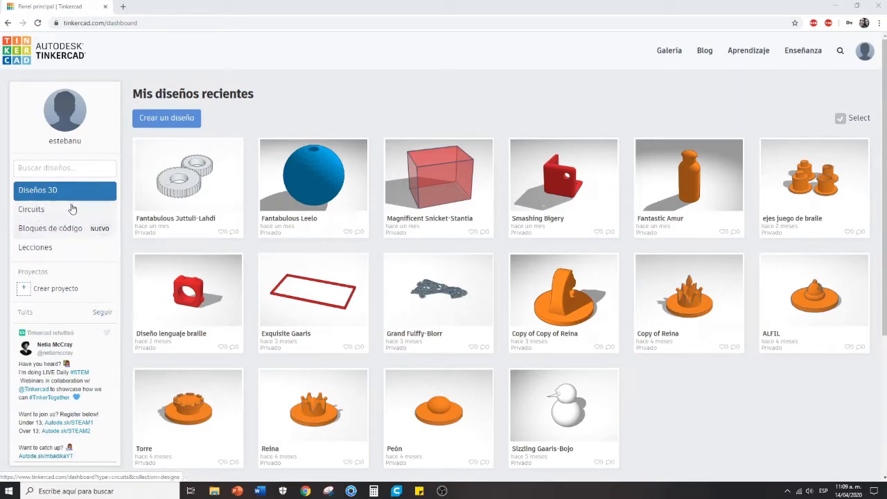
{"action": "left_click", "coordinate": [34, 196]}
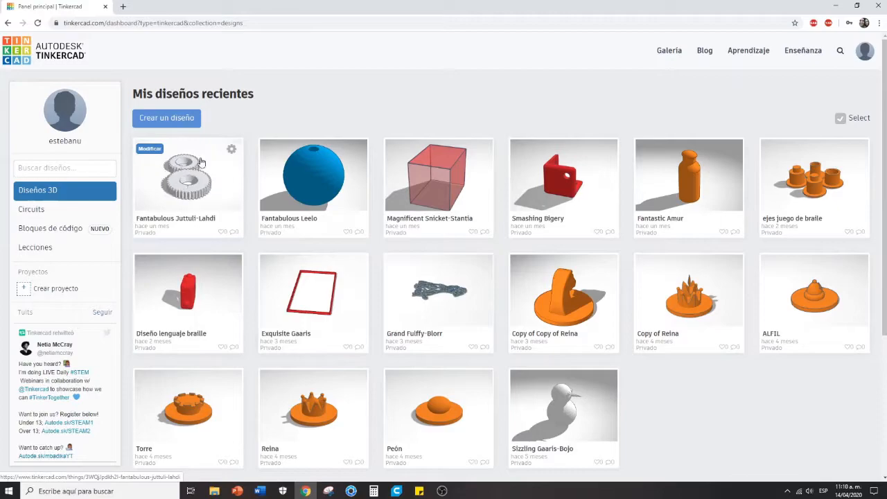
Step: Create a new design, then try view cube angles and the orthographic/perspective toggle
{"action": "left_click", "coordinate": [175, 120]}
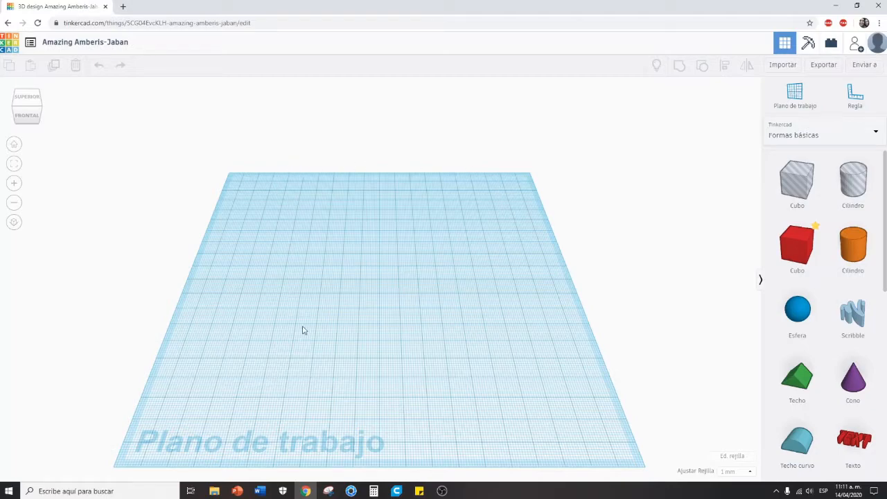
{"action": "left_click", "coordinate": [42, 113]}
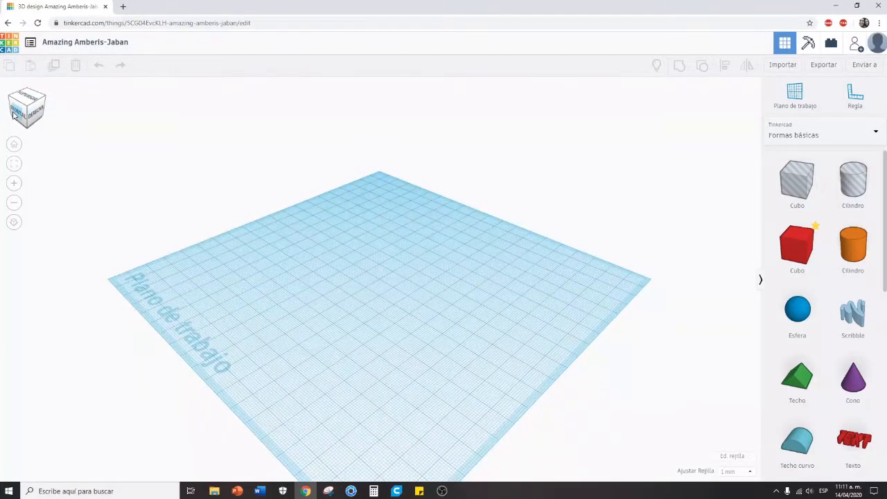
{"action": "left_click", "coordinate": [14, 113]}
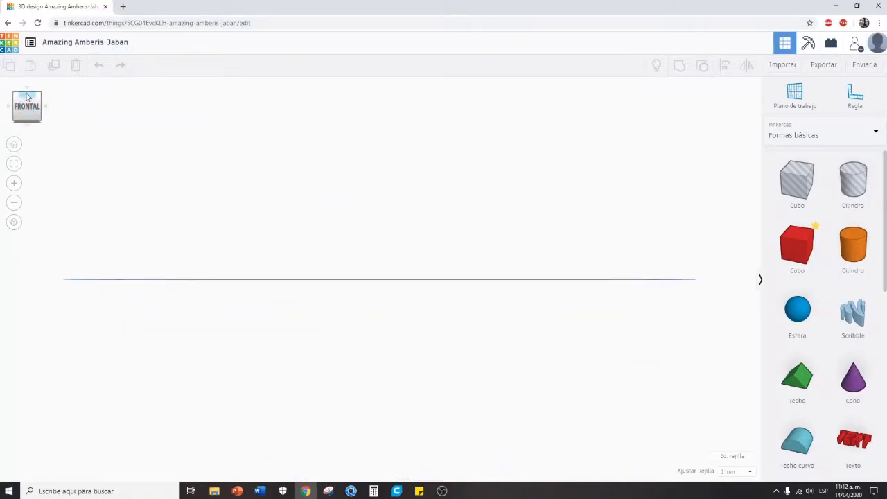
{"action": "left_click", "coordinate": [28, 97]}
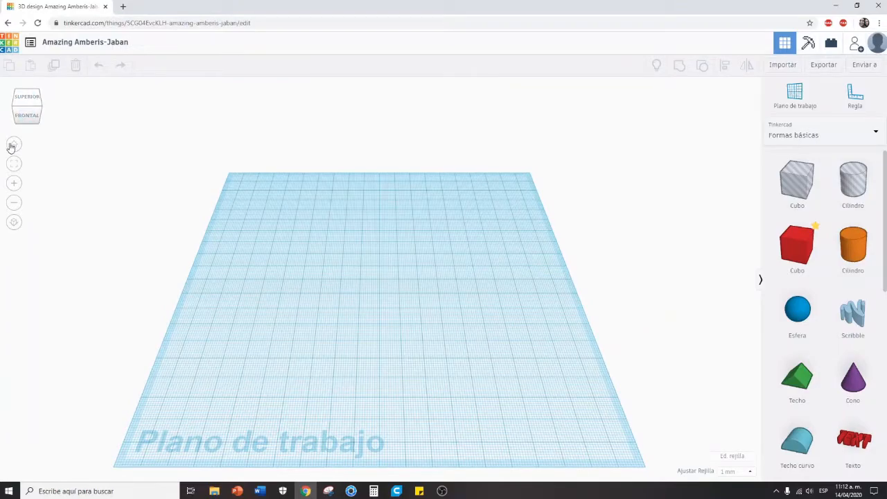
{"action": "left_click", "coordinate": [14, 223]}
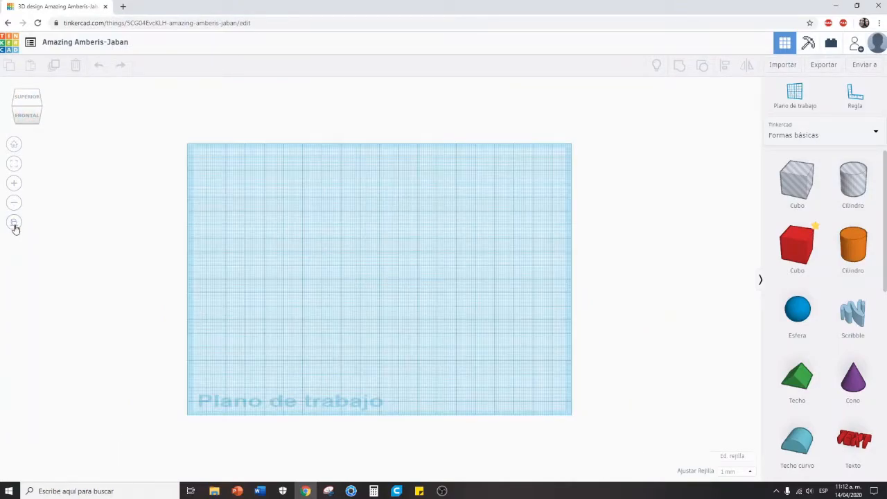
{"action": "left_click", "coordinate": [14, 223]}
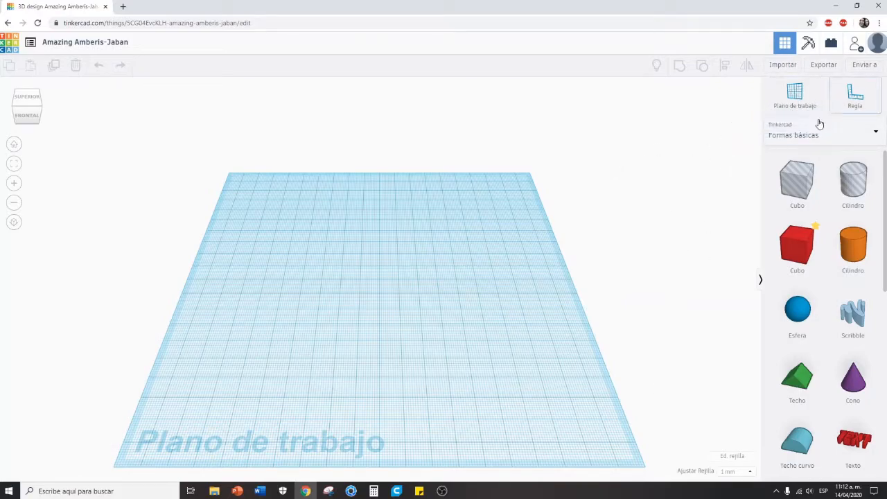
Step: Browse the Texto y números and character shape categories in the library
{"action": "scroll", "coordinate": [818, 279], "scroll_direction": "down", "scroll_amount": 3}
{"action": "scroll", "coordinate": [818, 279], "scroll_direction": "down", "scroll_amount": 4}
{"action": "scroll", "coordinate": [818, 279], "scroll_direction": "up", "scroll_amount": 7}
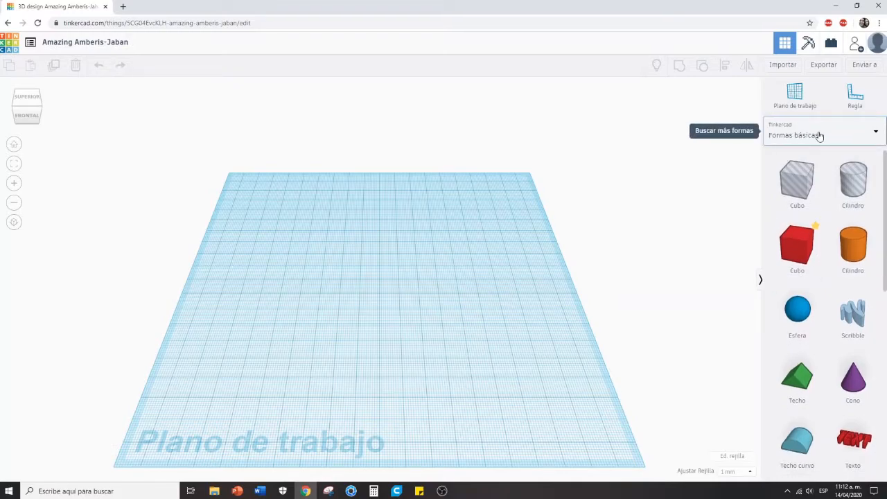
{"action": "left_click", "coordinate": [877, 133]}
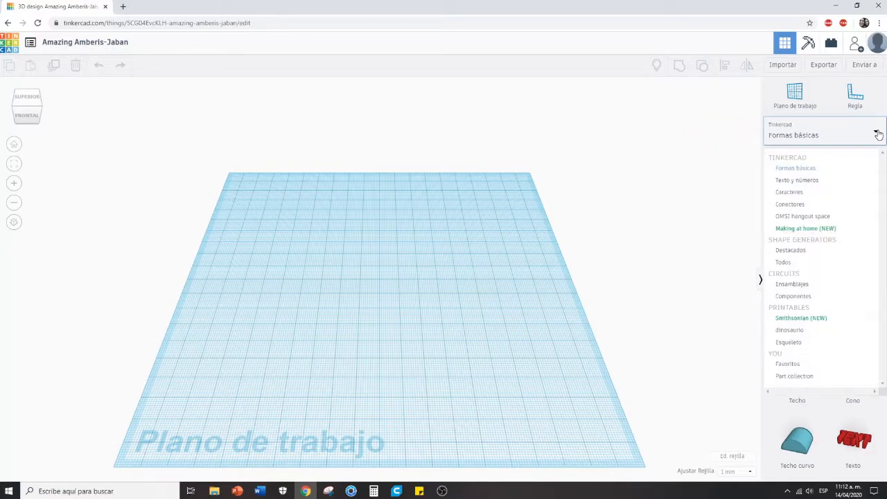
{"action": "left_click", "coordinate": [795, 182]}
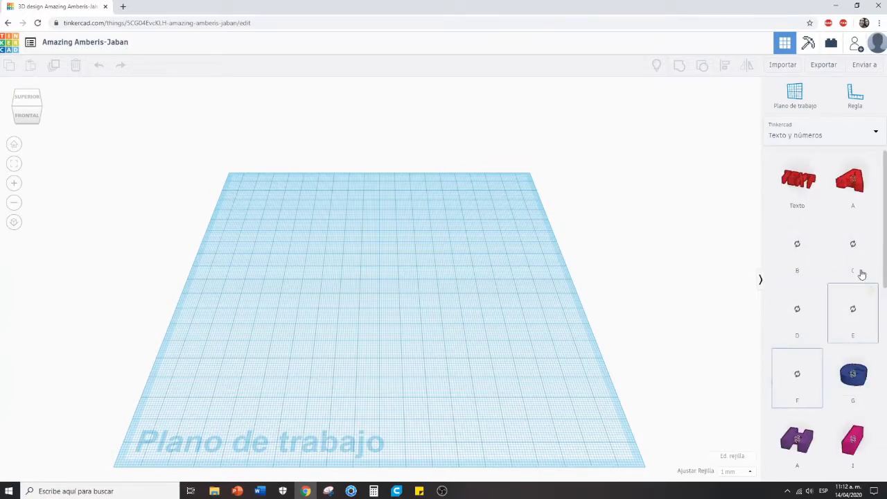
{"action": "scroll", "coordinate": [845, 289], "scroll_direction": "down", "scroll_amount": 7}
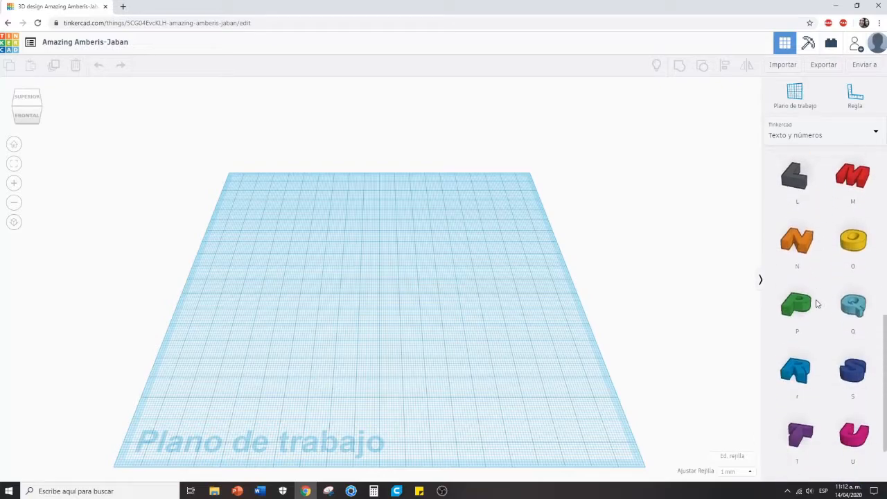
{"action": "left_click", "coordinate": [857, 134]}
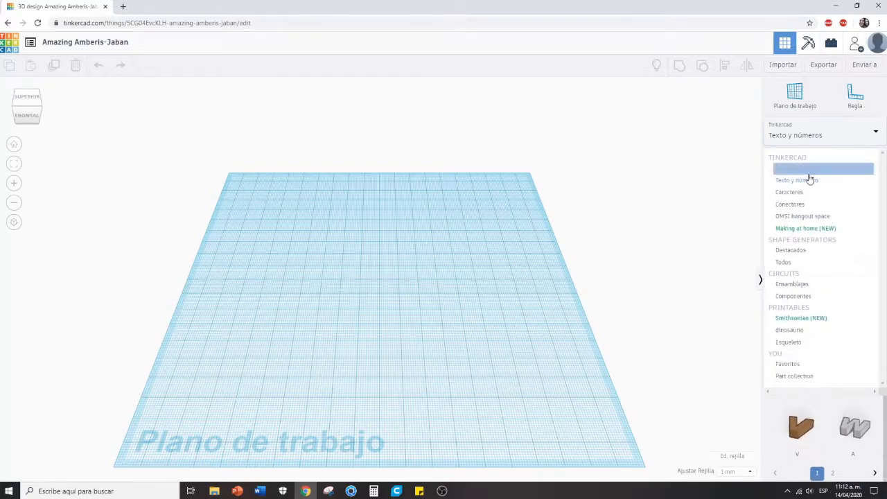
{"action": "left_click", "coordinate": [792, 193]}
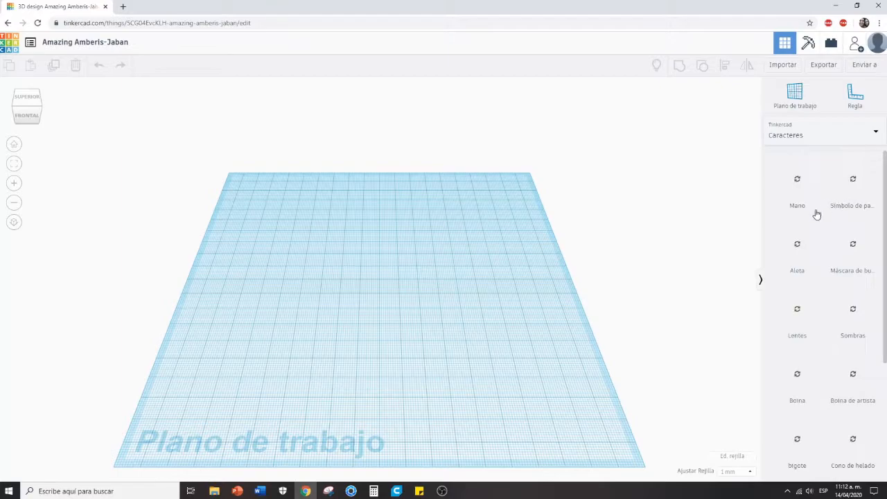
{"action": "scroll", "coordinate": [818, 239], "scroll_direction": "down", "scroll_amount": 4}
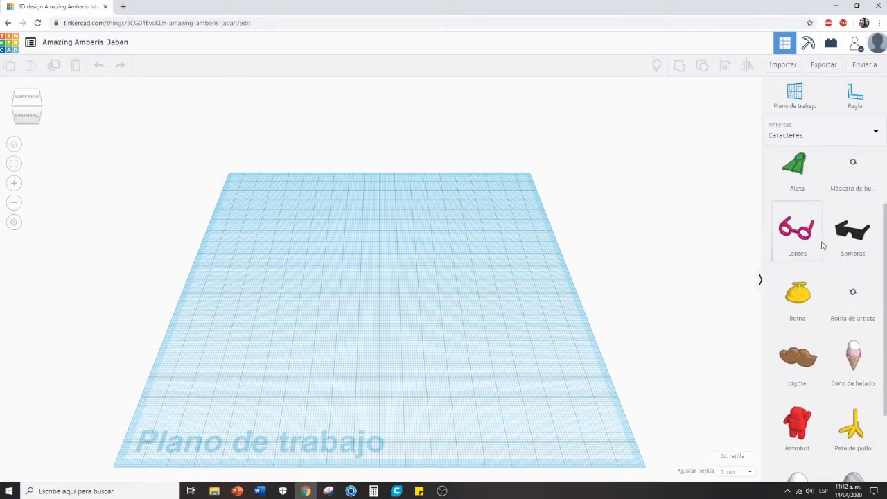
Step: Browse another shape category, then switch the library back to Formas básicas
{"action": "left_click", "coordinate": [824, 135]}
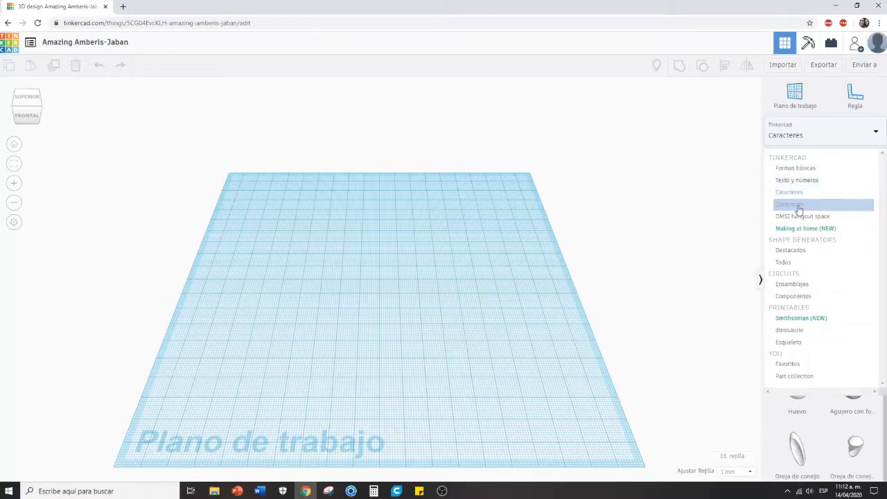
{"action": "left_click", "coordinate": [812, 208]}
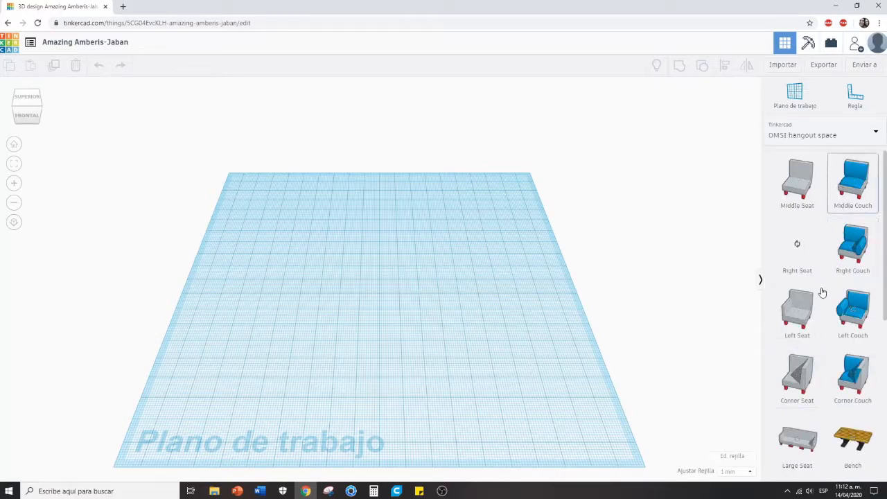
{"action": "scroll", "coordinate": [830, 333], "scroll_direction": "down", "scroll_amount": 5}
{"action": "scroll", "coordinate": [833, 337], "scroll_direction": "up", "scroll_amount": 1}
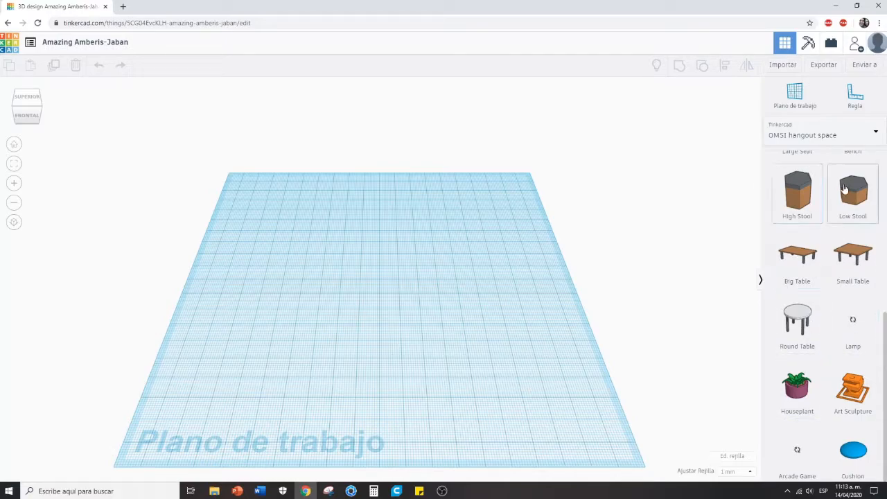
{"action": "scroll", "coordinate": [804, 415], "scroll_direction": "up", "scroll_amount": 4}
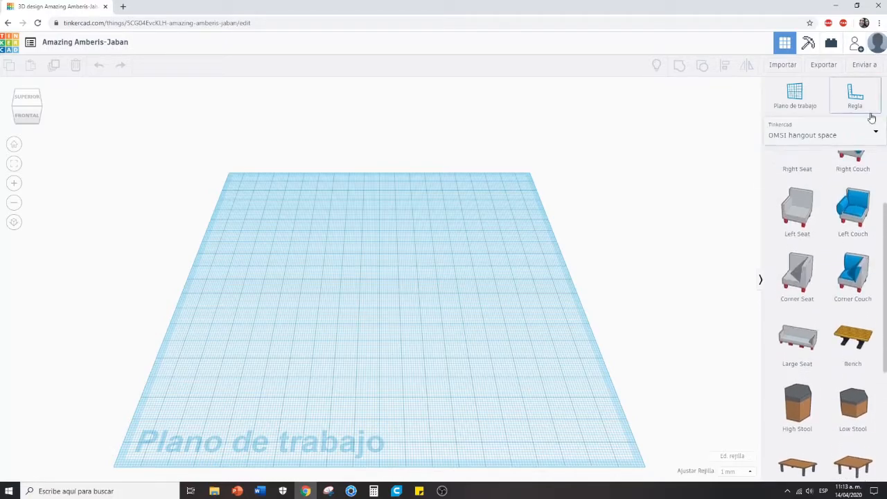
{"action": "left_click", "coordinate": [857, 131]}
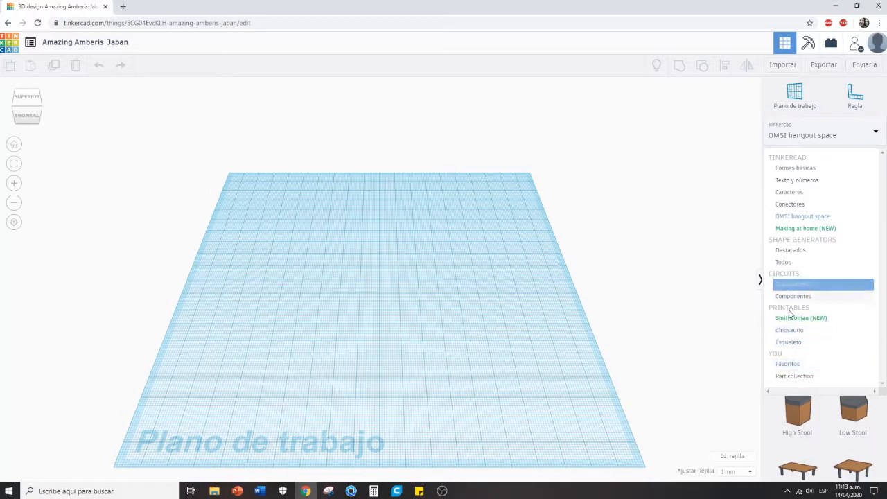
{"action": "left_click", "coordinate": [808, 170]}
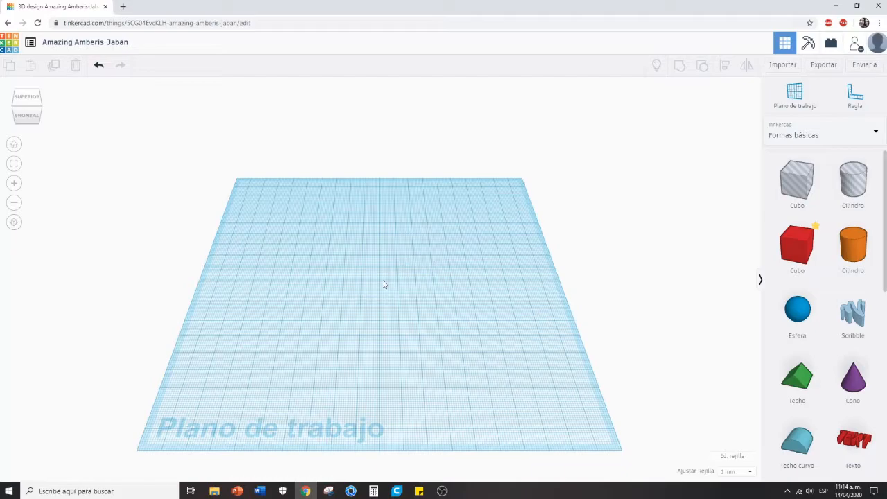
Step: Zoom the empty workplane in and out, then orbit it to a corner angle
{"action": "scroll", "coordinate": [383, 284], "scroll_direction": "down", "scroll_amount": 8}
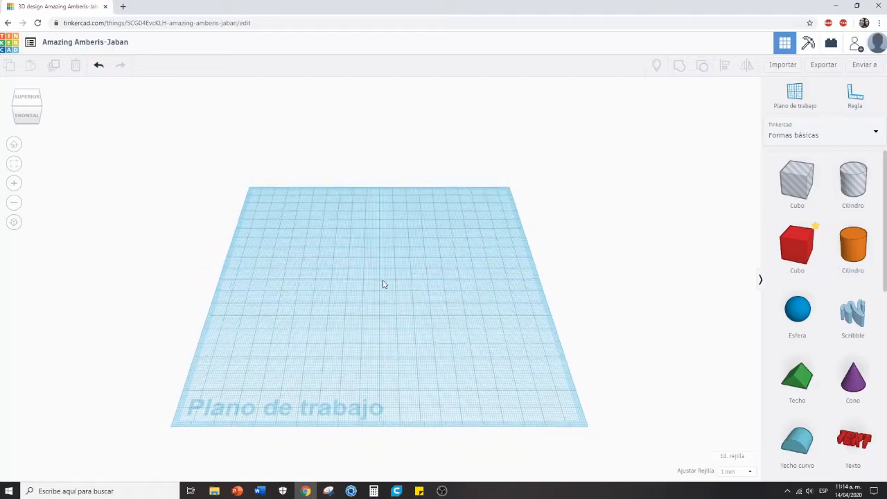
{"action": "scroll", "coordinate": [383, 285], "scroll_direction": "up", "scroll_amount": 8}
{"action": "scroll", "coordinate": [384, 284], "scroll_direction": "up", "scroll_amount": 2}
{"action": "scroll", "coordinate": [383, 284], "scroll_direction": "down", "scroll_amount": 2}
{"action": "scroll", "coordinate": [384, 285], "scroll_direction": "up", "scroll_amount": 2}
{"action": "scroll", "coordinate": [384, 284], "scroll_direction": "down", "scroll_amount": 3}
{"action": "scroll", "coordinate": [383, 284], "scroll_direction": "up", "scroll_amount": 3}
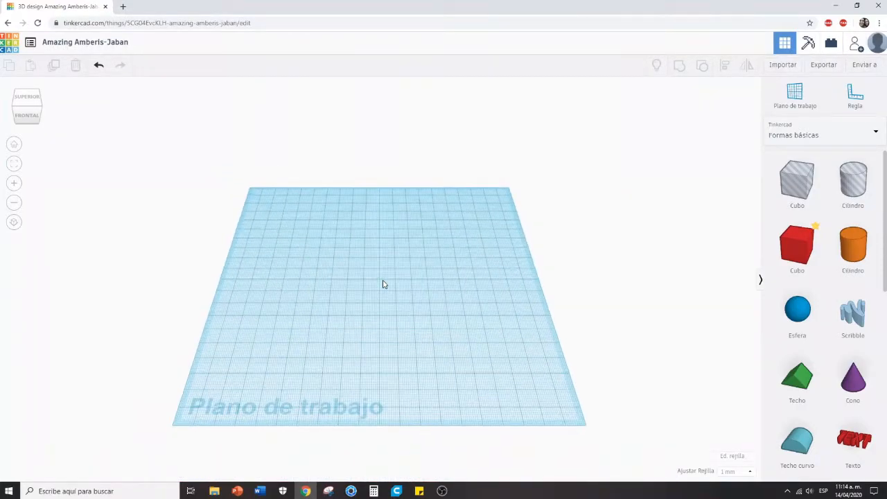
{"action": "left_click_drag", "start_coordinate": [262, 169], "coordinate": [494, 347]}
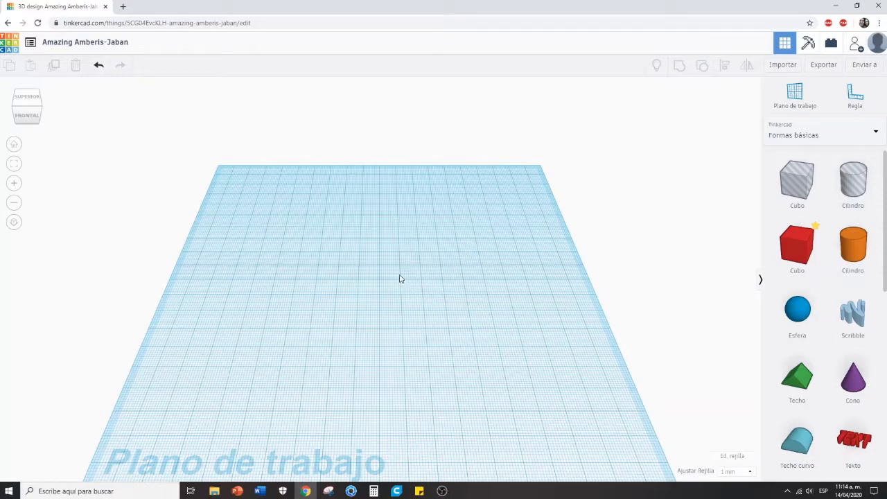
{"action": "right_click_drag", "start_coordinate": [400, 278], "coordinate": [102, 175]}
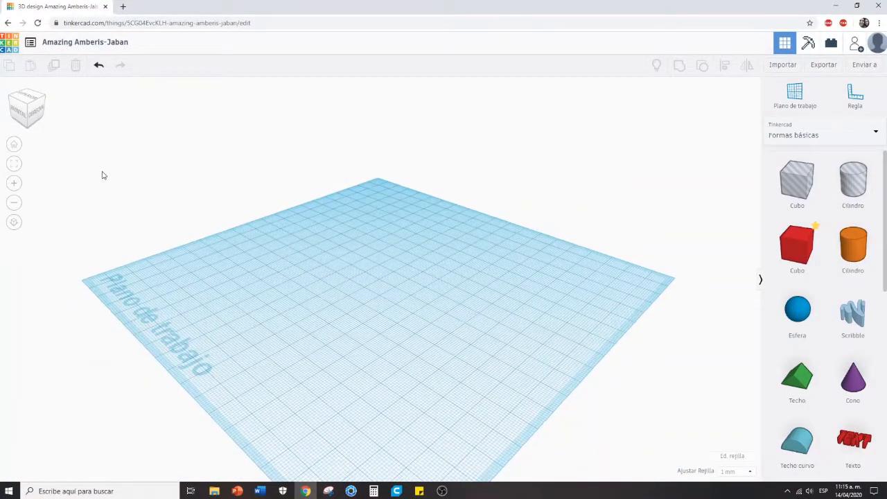
Step: View the workplane from the front, right side, back and a corner with the view cube
{"action": "left_click", "coordinate": [19, 114]}
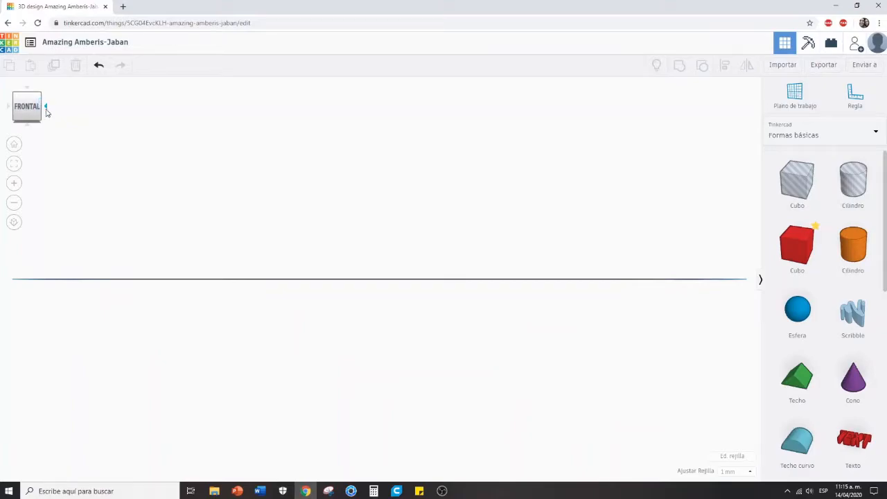
{"action": "left_click", "coordinate": [46, 108]}
{"action": "left_click", "coordinate": [46, 108]}
{"action": "left_click", "coordinate": [15, 96]}
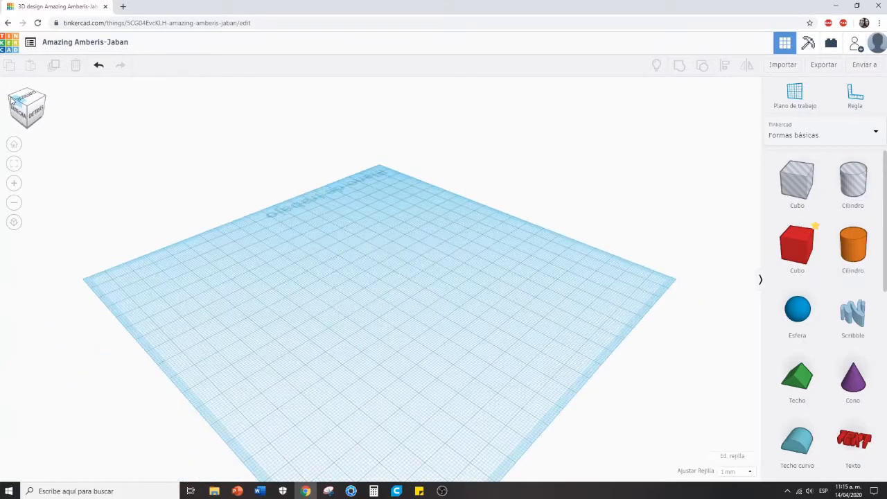
{"action": "left_click", "coordinate": [9, 97]}
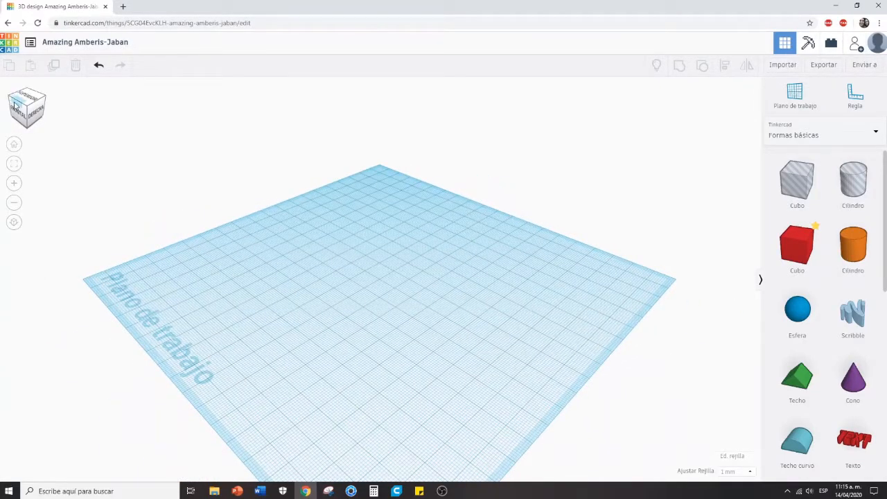
{"action": "scroll", "coordinate": [378, 233], "scroll_direction": "up", "scroll_amount": 3}
{"action": "scroll", "coordinate": [378, 233], "scroll_direction": "down", "scroll_amount": 5}
Step: Pan the workplane sideways and orbit it around to new angles
{"action": "mouse_move", "coordinate": [379, 281]}
{"action": "middle_mouse_down"}
{"action": "mouse_move", "coordinate": [654, 307]}
{"action": "mouse_move", "coordinate": [557, 273]}
{"action": "mouse_move", "coordinate": [248, 255]}
{"action": "mouse_move", "coordinate": [260, 298]}
{"action": "mouse_move", "coordinate": [531, 297]}
{"action": "mouse_move", "coordinate": [409, 277]}
{"action": "mouse_move", "coordinate": [366, 280]}
{"action": "middle_mouse_up"}
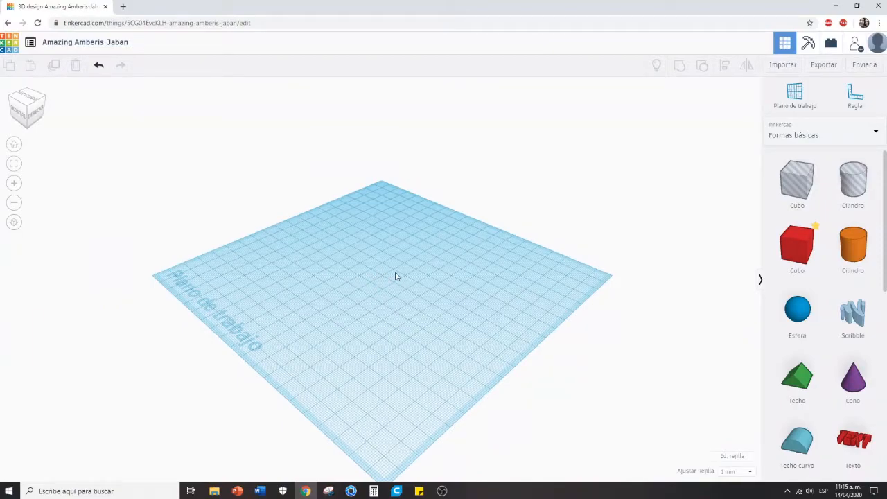
{"action": "middle_click_drag", "start_coordinate": [396, 276], "coordinate": [208, 198]}
{"action": "right_click_drag", "start_coordinate": [208, 199], "coordinate": [445, 280]}
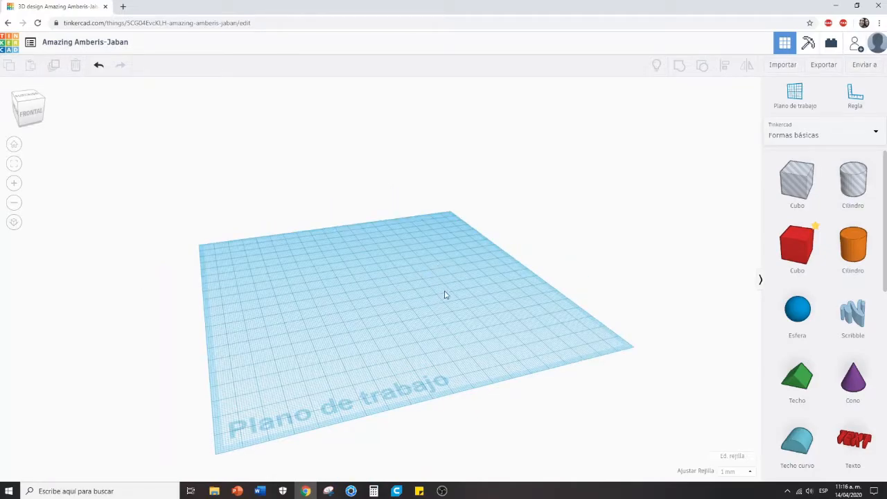
{"action": "right_click_drag", "start_coordinate": [458, 290], "coordinate": [382, 305]}
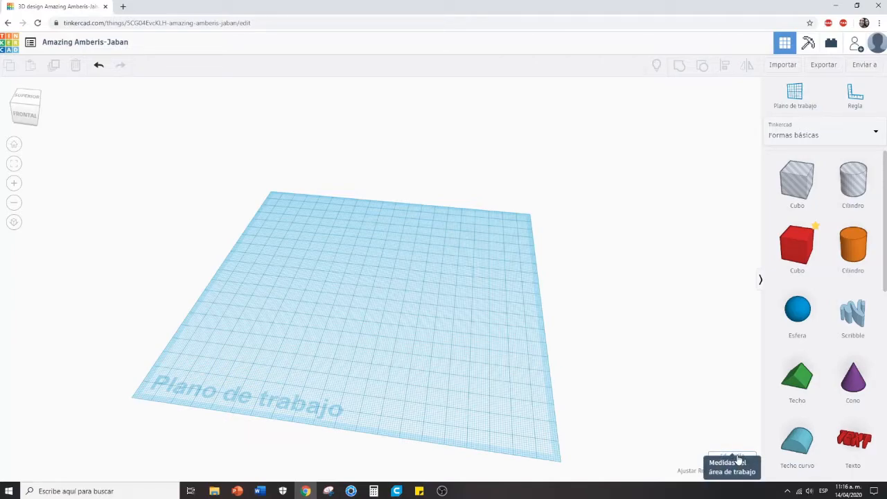
Step: Open the grid settings and keep Milímetros as the unit
{"action": "left_click", "coordinate": [736, 458]}
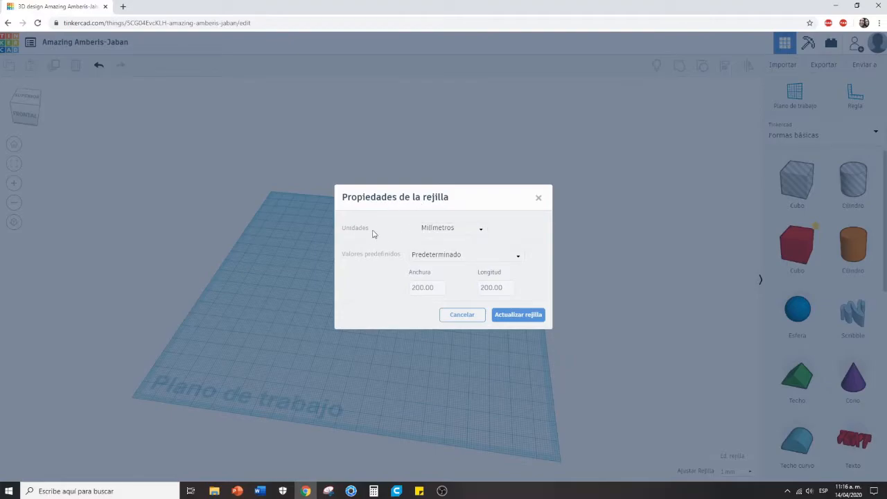
{"action": "left_click", "coordinate": [480, 232]}
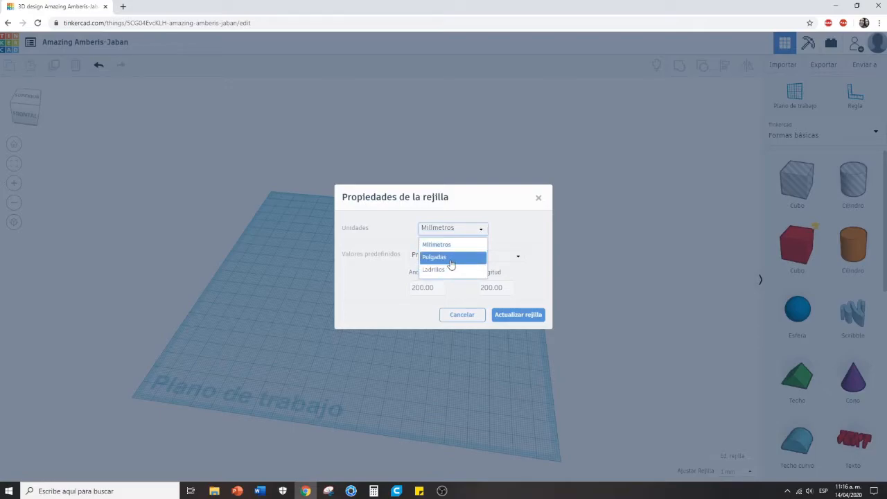
{"action": "left_click", "coordinate": [483, 231]}
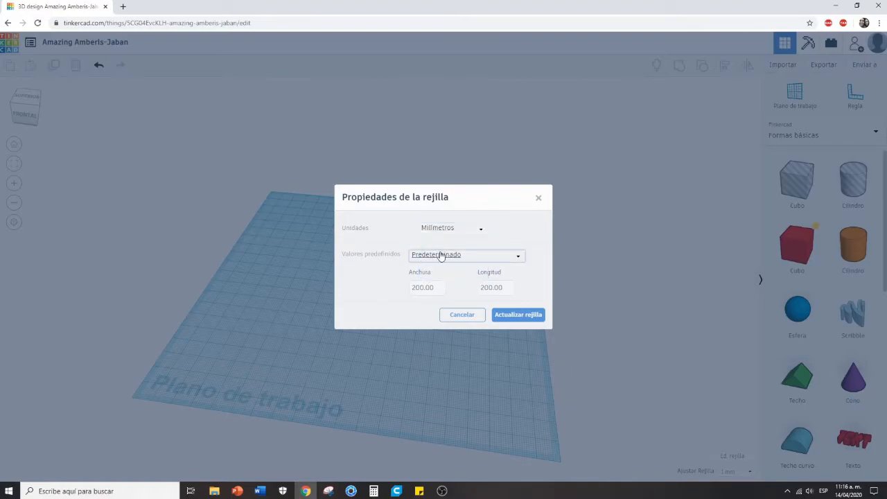
Step: Look through the printer presets list and keep the Predeterminado grid preset
{"action": "left_click", "coordinate": [512, 258]}
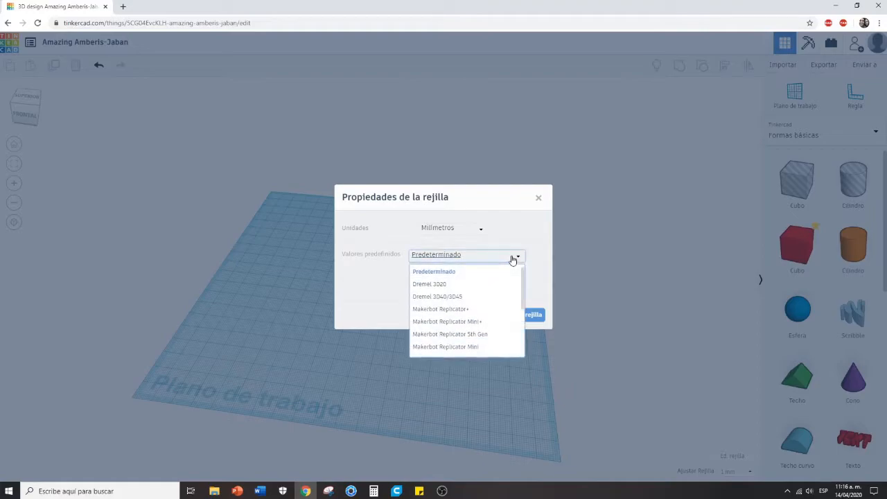
{"action": "scroll", "coordinate": [477, 305], "scroll_direction": "down", "scroll_amount": 1}
{"action": "scroll", "coordinate": [476, 319], "scroll_direction": "down", "scroll_amount": 3}
{"action": "scroll", "coordinate": [478, 326], "scroll_direction": "up", "scroll_amount": 5}
{"action": "scroll", "coordinate": [480, 305], "scroll_direction": "down", "scroll_amount": 3}
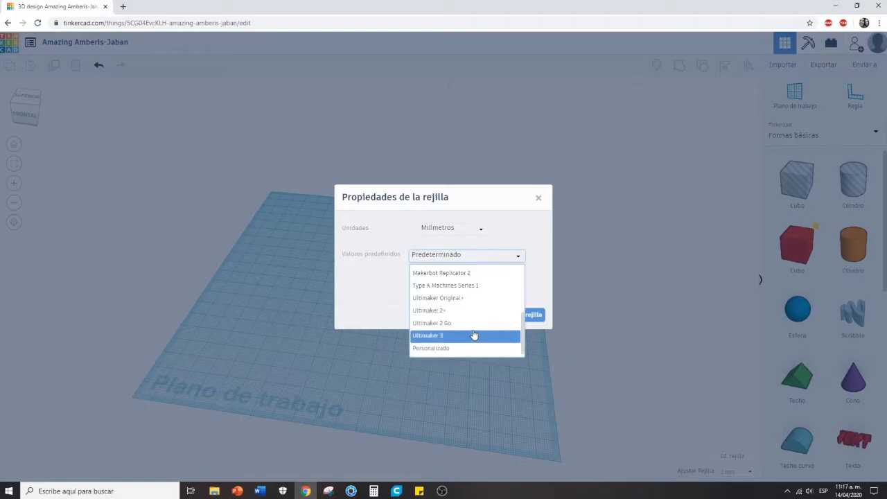
{"action": "scroll", "coordinate": [471, 326], "scroll_direction": "up", "scroll_amount": 5}
{"action": "scroll", "coordinate": [467, 316], "scroll_direction": "down", "scroll_amount": 3}
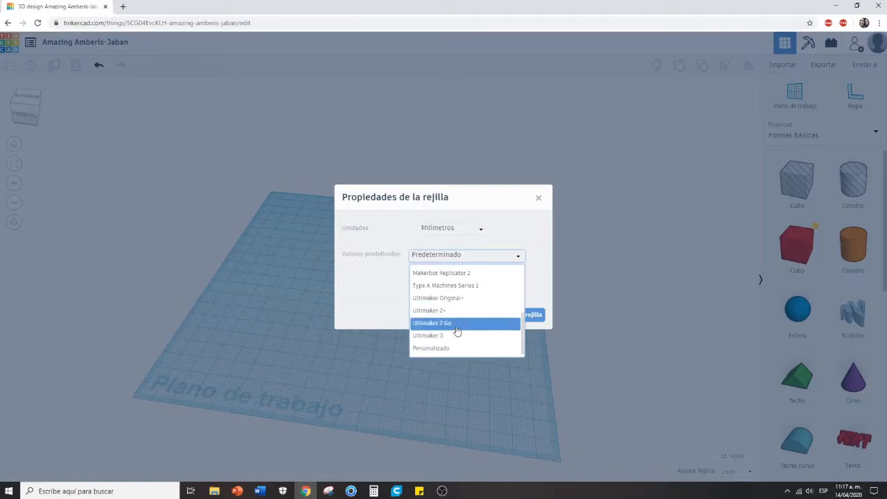
{"action": "scroll", "coordinate": [464, 303], "scroll_direction": "up", "scroll_amount": 5}
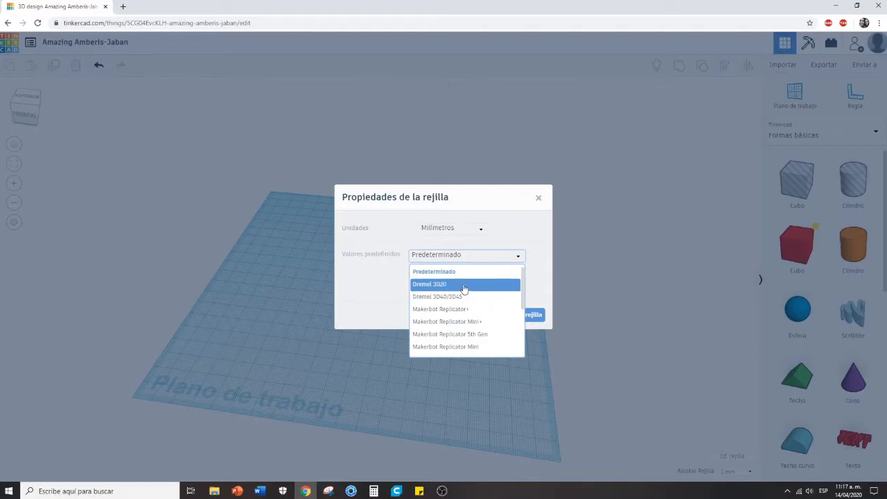
{"action": "scroll", "coordinate": [457, 322], "scroll_direction": "down", "scroll_amount": 3}
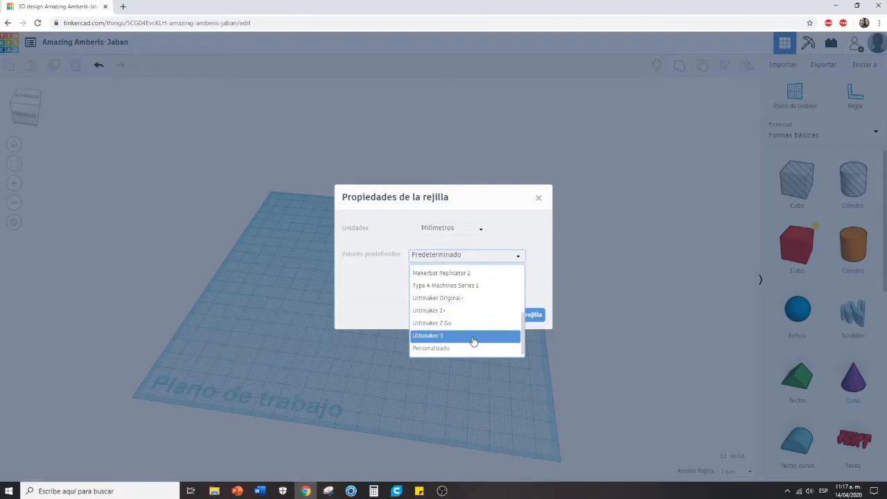
{"action": "scroll", "coordinate": [473, 340], "scroll_direction": "up", "scroll_amount": 3}
{"action": "scroll", "coordinate": [474, 335], "scroll_direction": "down", "scroll_amount": 3}
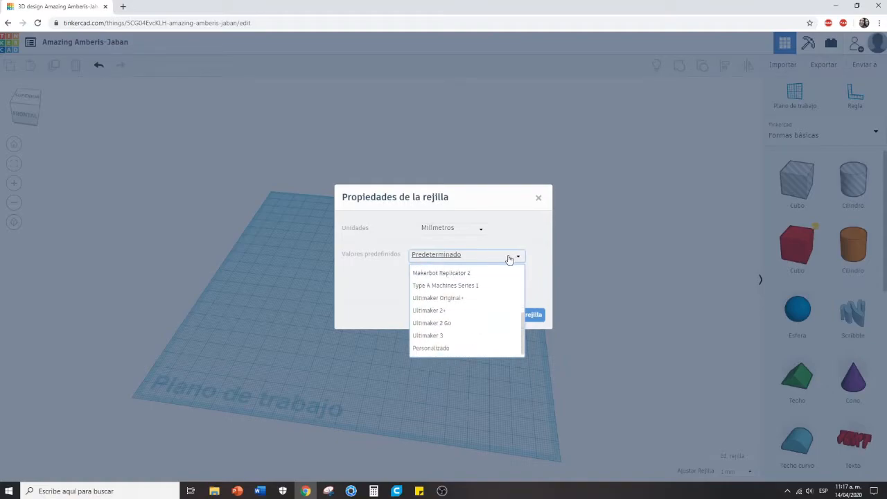
{"action": "scroll", "coordinate": [485, 309], "scroll_direction": "up", "scroll_amount": 3}
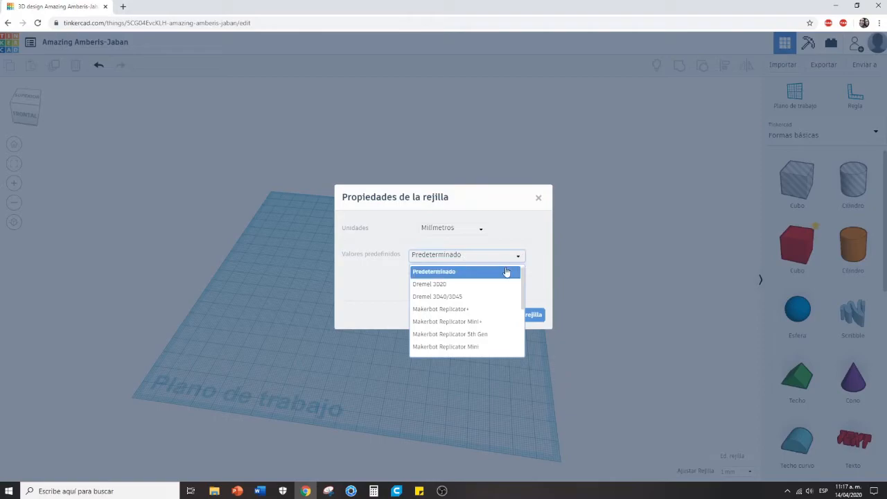
{"action": "scroll", "coordinate": [481, 301], "scroll_direction": "down", "scroll_amount": 3}
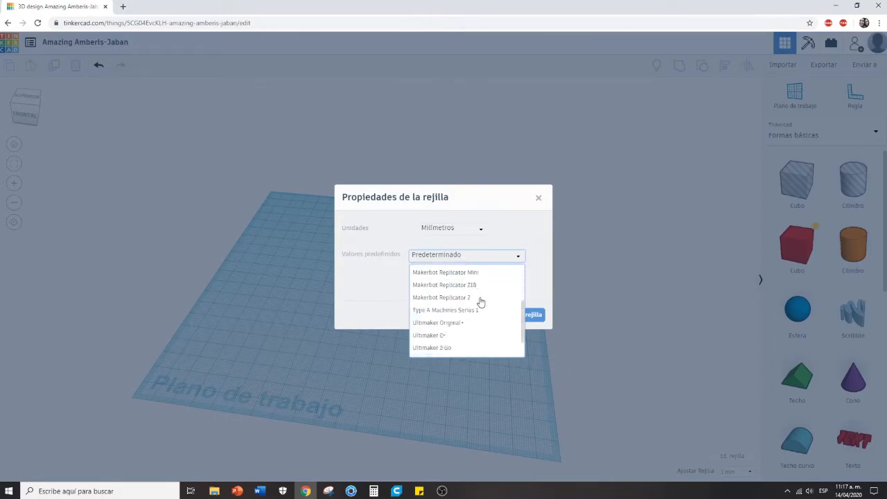
{"action": "scroll", "coordinate": [491, 305], "scroll_direction": "up", "scroll_amount": 4}
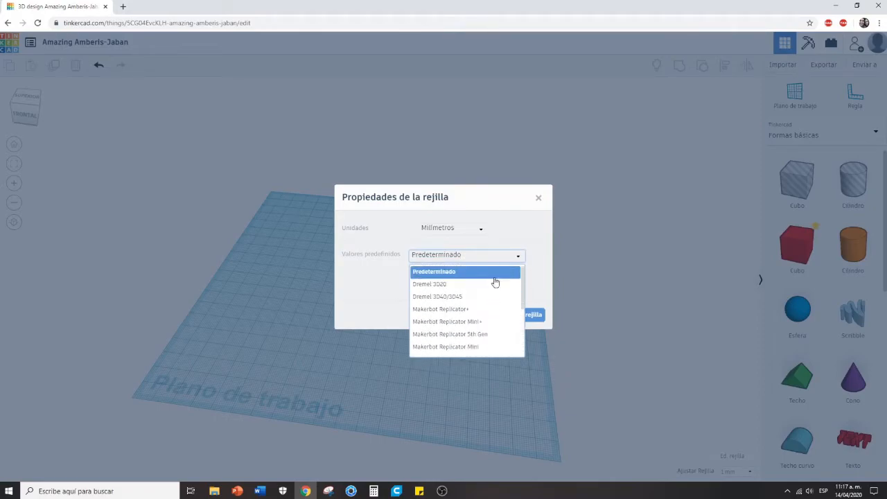
{"action": "left_click", "coordinate": [494, 273]}
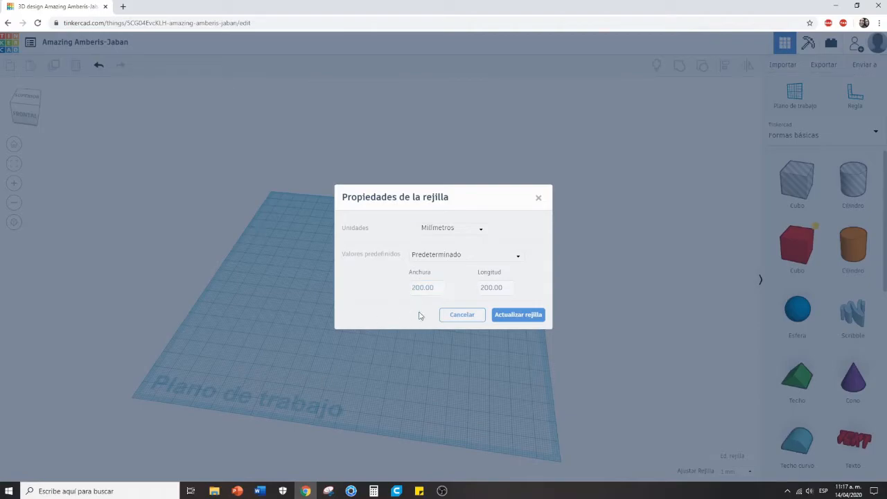
Step: Set grid Anchura and Longitud to 400 each and update the grid
{"action": "left_click", "coordinate": [435, 287]}
{"action": "left_click_drag", "start_coordinate": [435, 287], "coordinate": [414, 285]}
{"action": "left_click", "coordinate": [400, 294]}
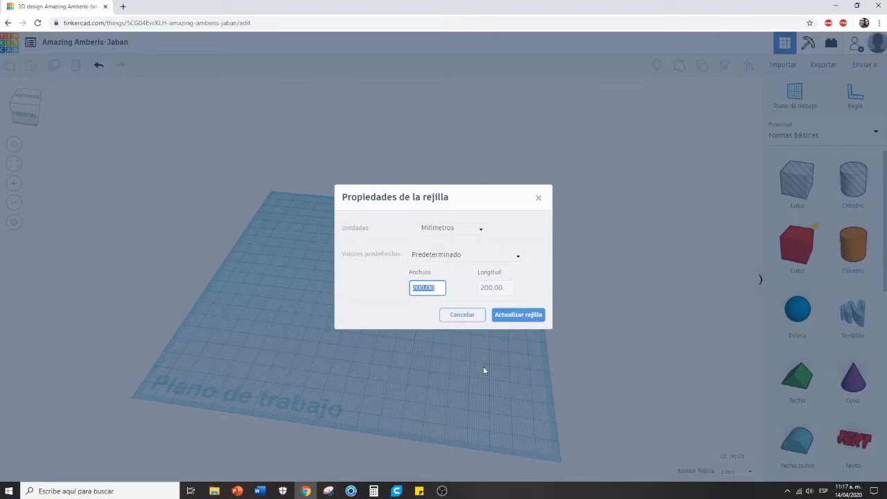
{"action": "type", "text": "400"}
{"action": "key", "text": "Tab"}
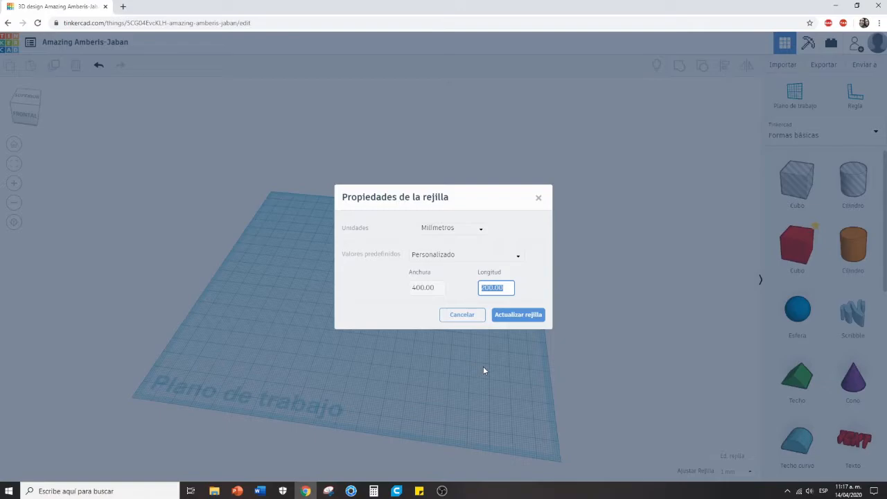
{"action": "type", "text": "400"}
{"action": "left_click", "coordinate": [519, 316]}
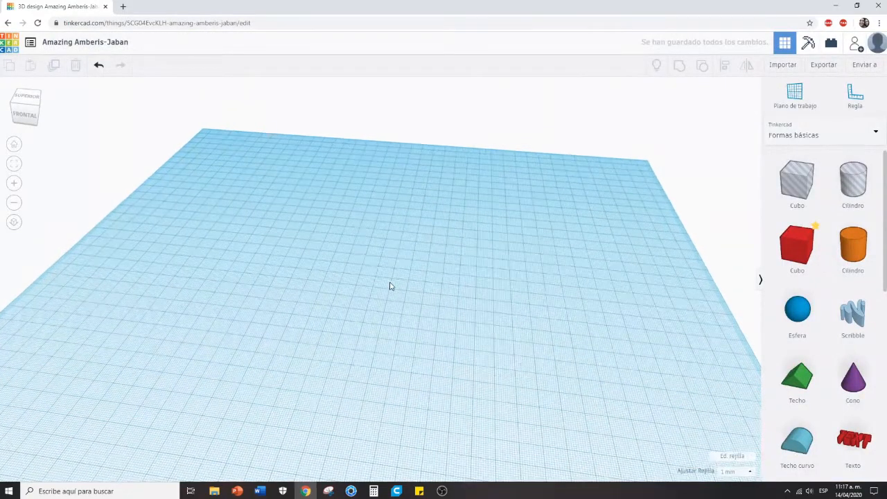
{"action": "scroll", "coordinate": [390, 286], "scroll_direction": "down", "scroll_amount": 6}
{"action": "scroll", "coordinate": [390, 286], "scroll_direction": "up", "scroll_amount": 5}
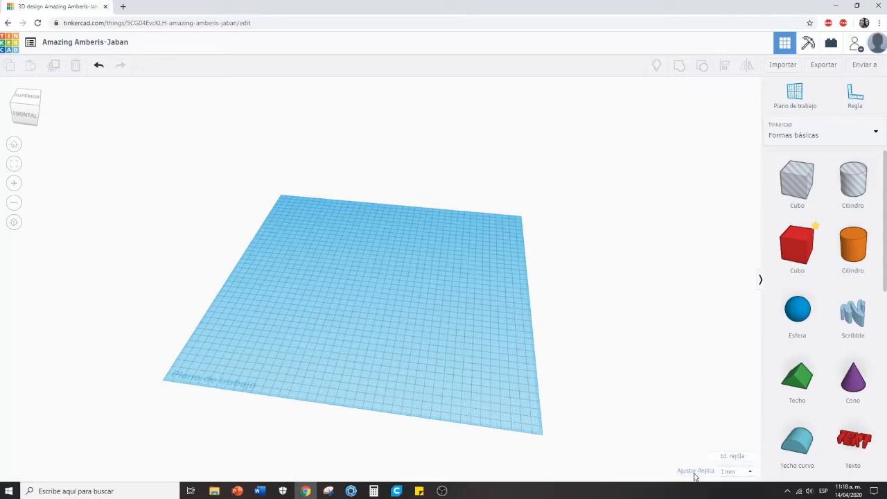
{"action": "left_click", "coordinate": [750, 471]}
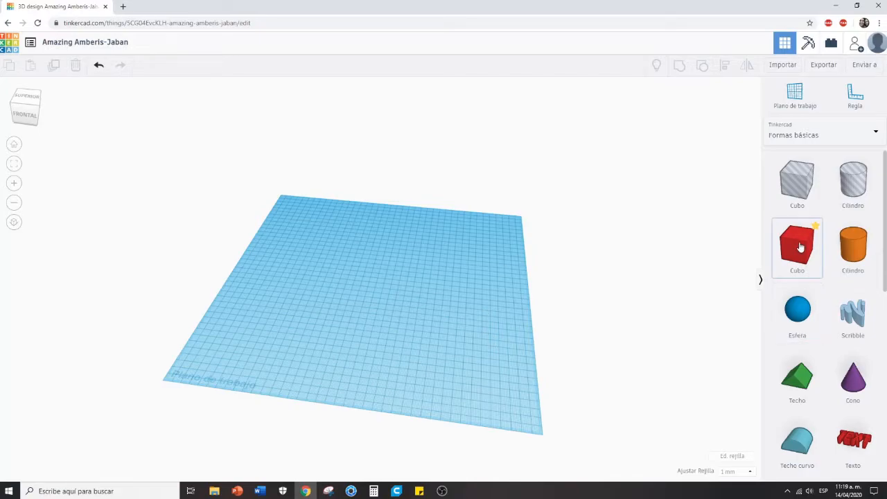
Step: Drop a red 20 mm cube onto the workplane, zoom to it, keep 1 mm snap, and nudge it left
{"action": "left_click_drag", "start_coordinate": [801, 248], "coordinate": [373, 293]}
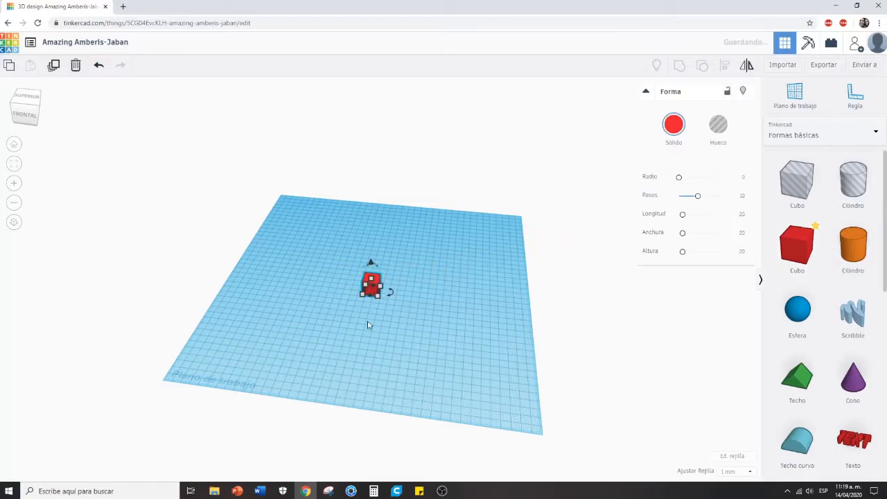
{"action": "key", "text": "f"}
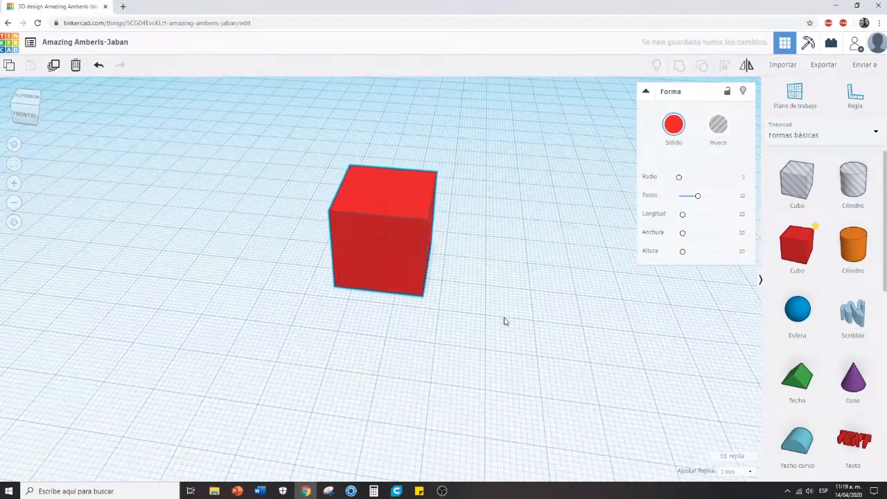
{"action": "left_click", "coordinate": [733, 472]}
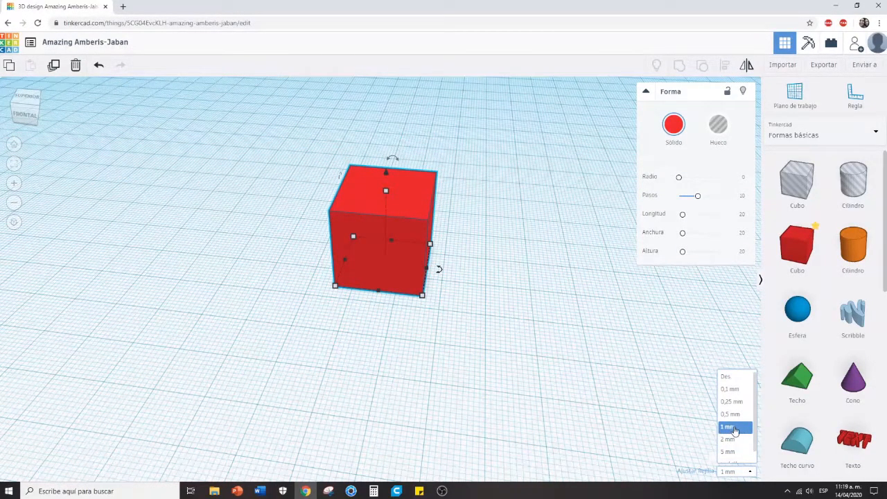
{"action": "left_click", "coordinate": [743, 474]}
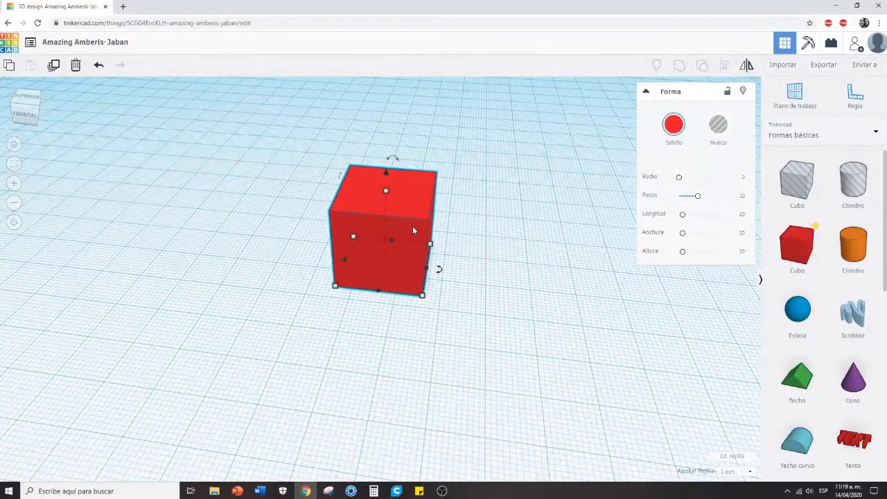
{"action": "left_click", "coordinate": [404, 260]}
{"action": "mouse_move", "coordinate": [403, 266]}
{"action": "left_mouse_down"}
{"action": "mouse_move", "coordinate": [379, 264]}
{"action": "mouse_move", "coordinate": [376, 288]}
{"action": "mouse_move", "coordinate": [312, 276]}
{"action": "mouse_move", "coordinate": [344, 252]}
{"action": "mouse_move", "coordinate": [373, 253]}
{"action": "mouse_move", "coordinate": [330, 223]}
{"action": "mouse_move", "coordinate": [316, 199]}
{"action": "mouse_move", "coordinate": [381, 251]}
{"action": "mouse_move", "coordinate": [395, 276]}
{"action": "left_mouse_up"}
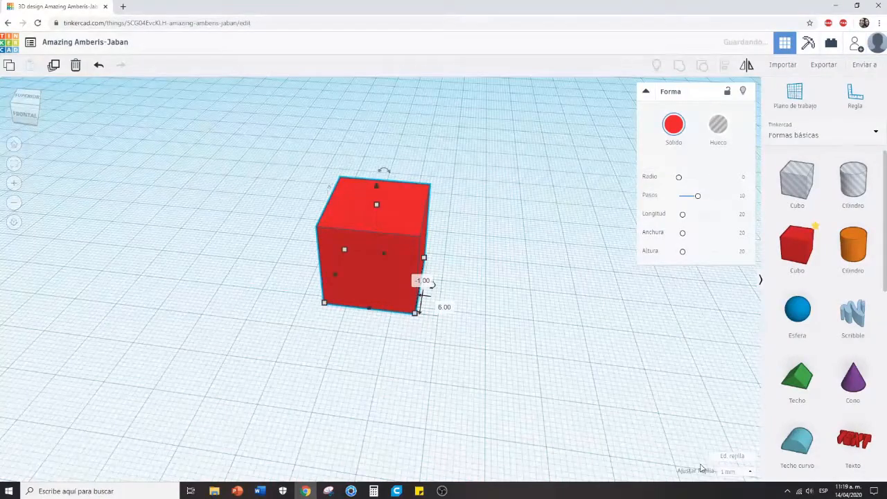
Step: Set grid snapping to 5 mm and move the cube in 5 mm steps
{"action": "left_click", "coordinate": [744, 474]}
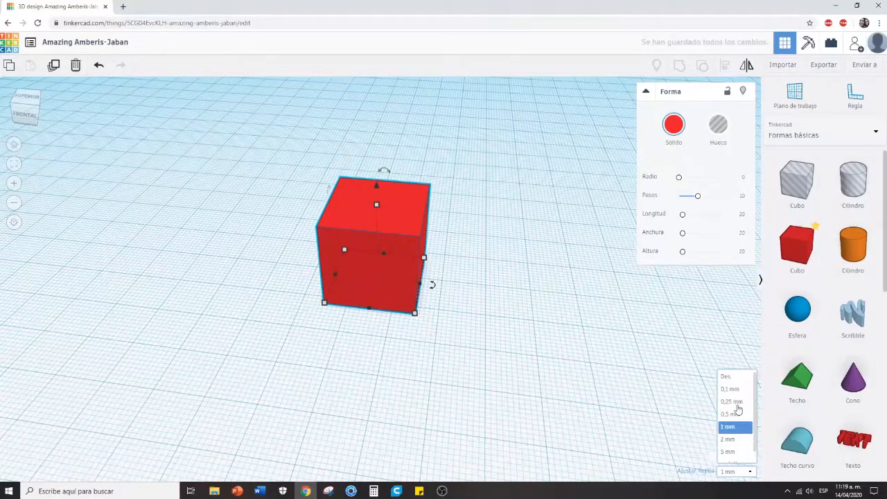
{"action": "left_click", "coordinate": [731, 452]}
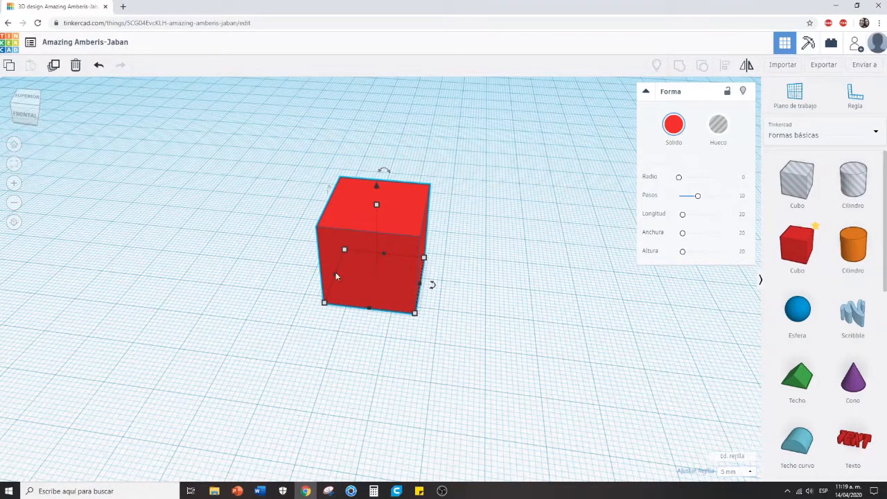
{"action": "mouse_move", "coordinate": [391, 293]}
{"action": "left_mouse_down"}
{"action": "mouse_move", "coordinate": [369, 287]}
{"action": "mouse_move", "coordinate": [356, 297]}
{"action": "mouse_move", "coordinate": [400, 316]}
{"action": "mouse_move", "coordinate": [304, 292]}
{"action": "mouse_move", "coordinate": [405, 314]}
{"action": "left_mouse_up"}
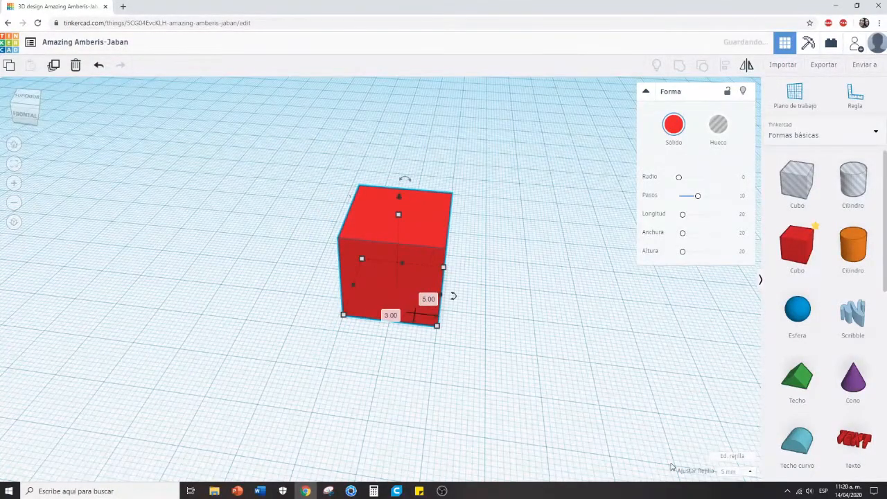
Step: Switch grid snapping to 1 mm, then 0.5 mm, and move the cube left and down
{"action": "left_click", "coordinate": [733, 474]}
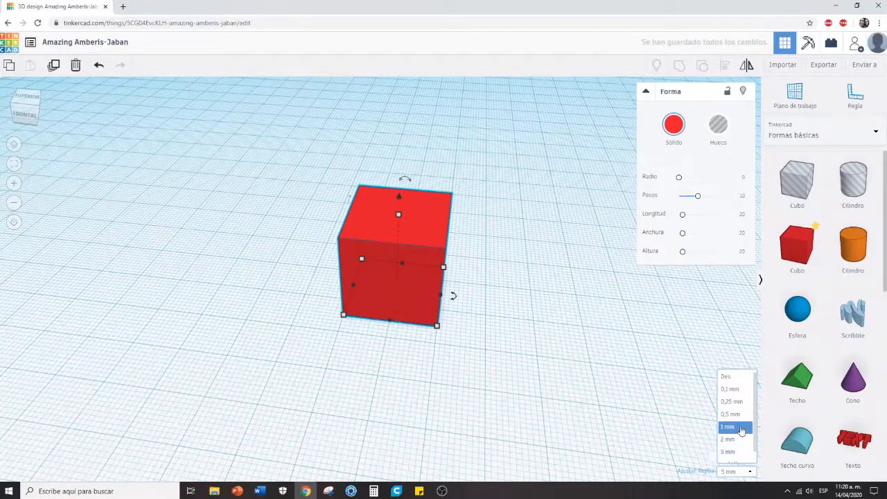
{"action": "left_click", "coordinate": [738, 429]}
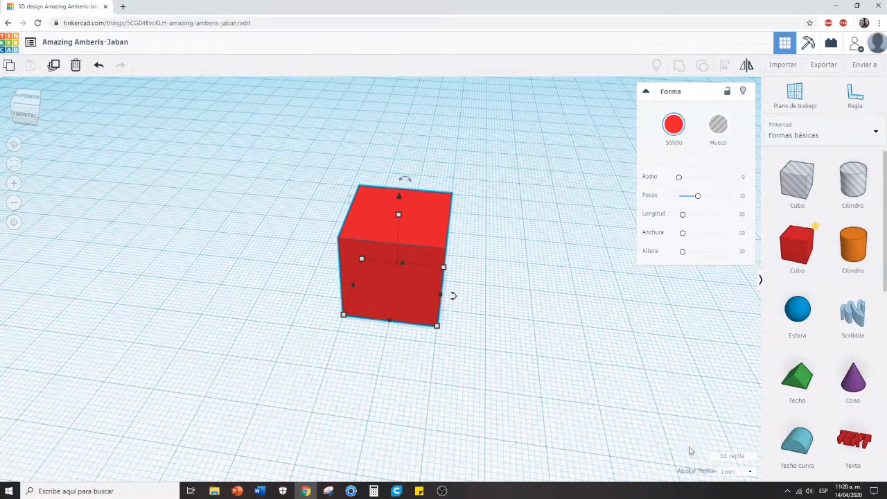
{"action": "left_click", "coordinate": [737, 474]}
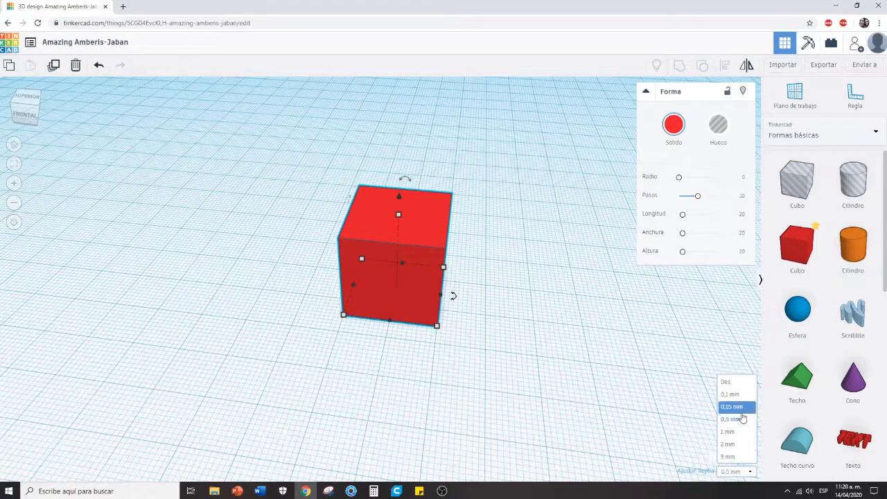
{"action": "left_click", "coordinate": [742, 415]}
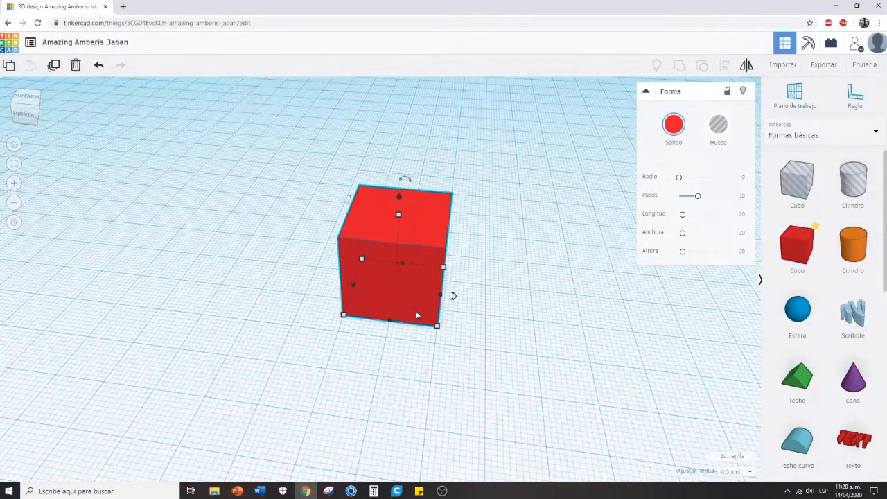
{"action": "left_click_drag", "start_coordinate": [366, 317], "coordinate": [417, 307]}
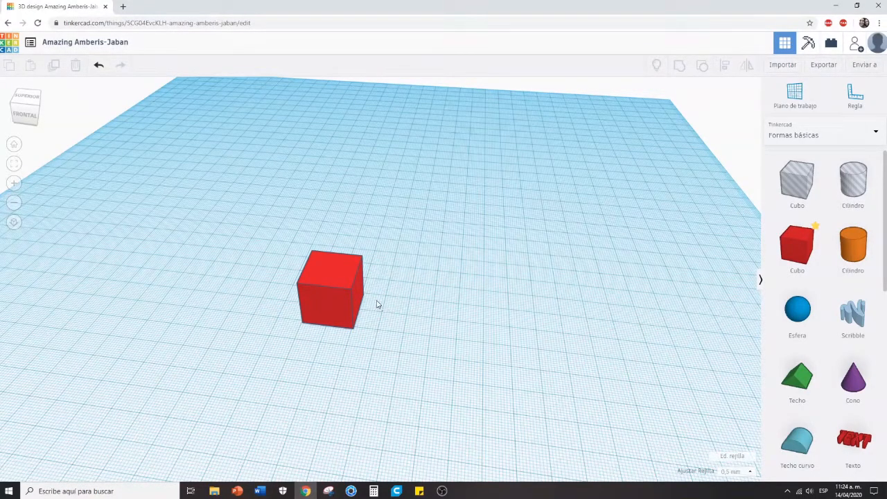
{"action": "scroll", "coordinate": [371, 301], "scroll_direction": "up", "scroll_amount": 3}
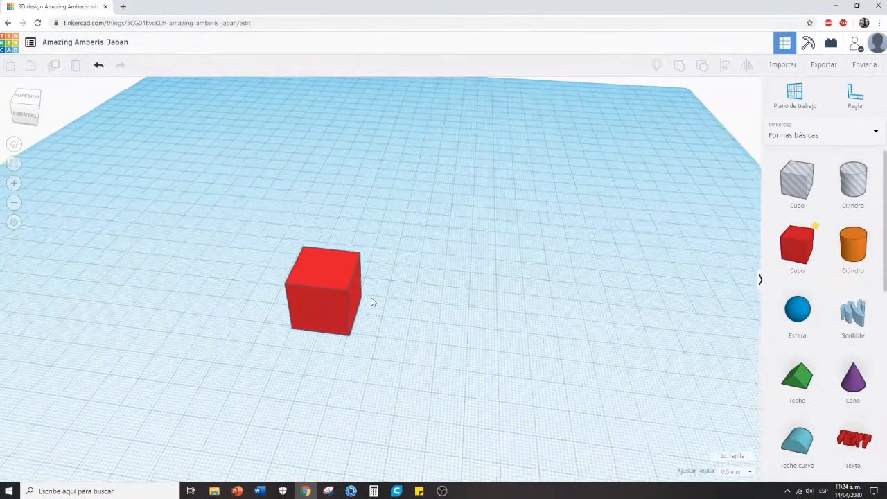
{"action": "scroll", "coordinate": [371, 301], "scroll_direction": "down", "scroll_amount": 4}
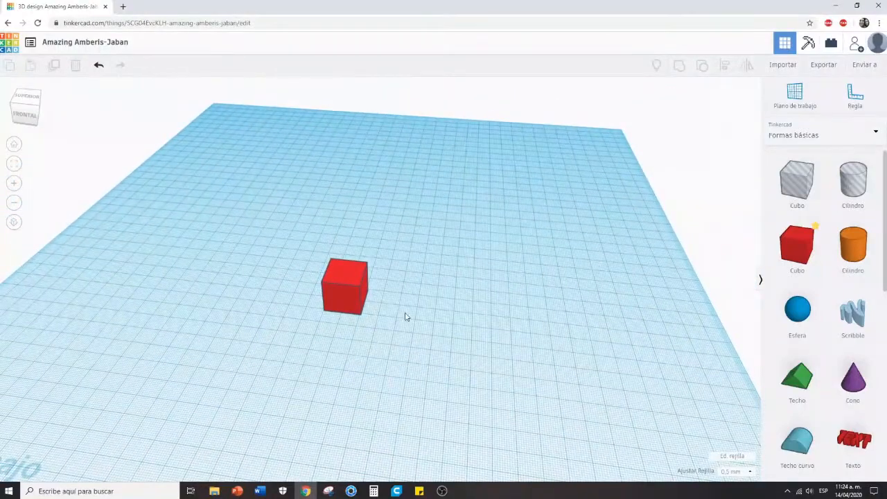
{"action": "scroll", "coordinate": [350, 278], "scroll_direction": "up", "scroll_amount": 3}
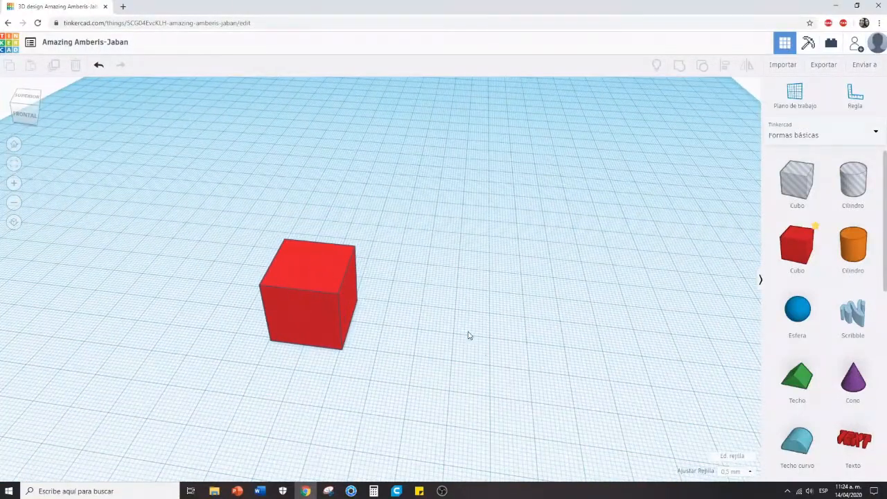
{"action": "left_click", "coordinate": [322, 287]}
{"action": "left_click", "coordinate": [555, 339]}
{"action": "scroll", "coordinate": [847, 294], "scroll_direction": "down", "scroll_amount": 3}
{"action": "scroll", "coordinate": [832, 325], "scroll_direction": "down", "scroll_amount": 5}
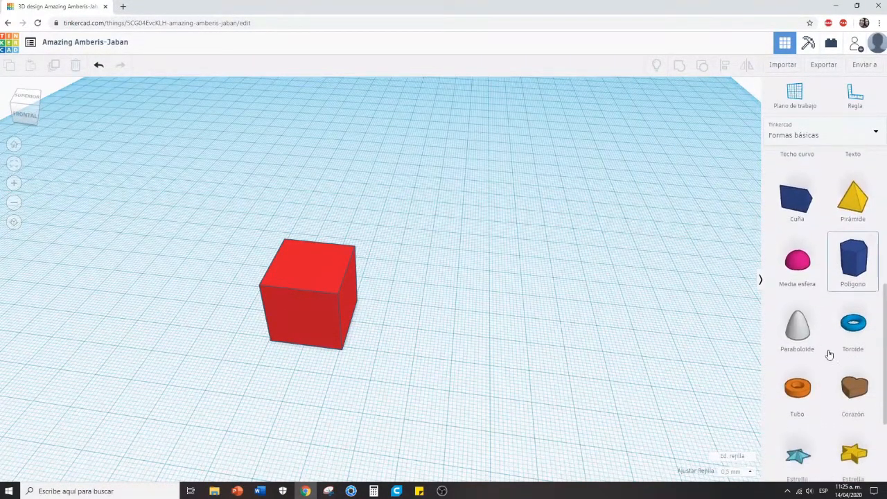
{"action": "scroll", "coordinate": [835, 333], "scroll_direction": "up", "scroll_amount": 10}
{"action": "scroll", "coordinate": [834, 332], "scroll_direction": "down", "scroll_amount": 1}
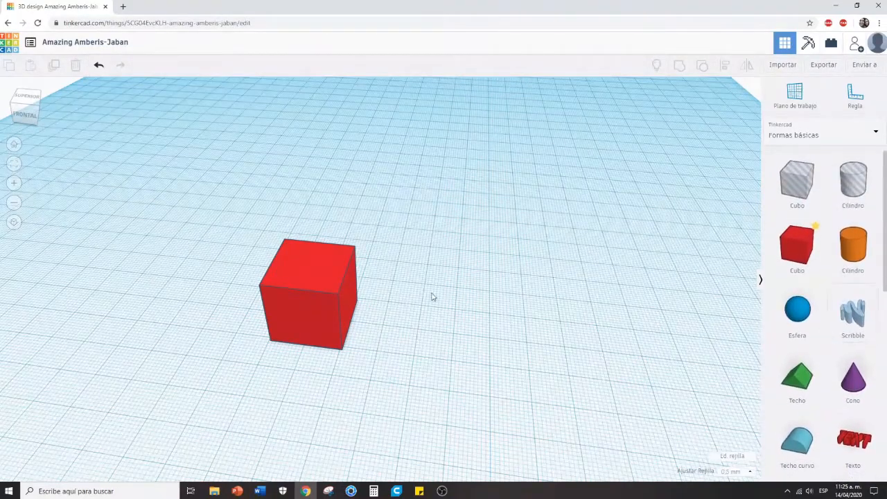
{"action": "left_click", "coordinate": [336, 299]}
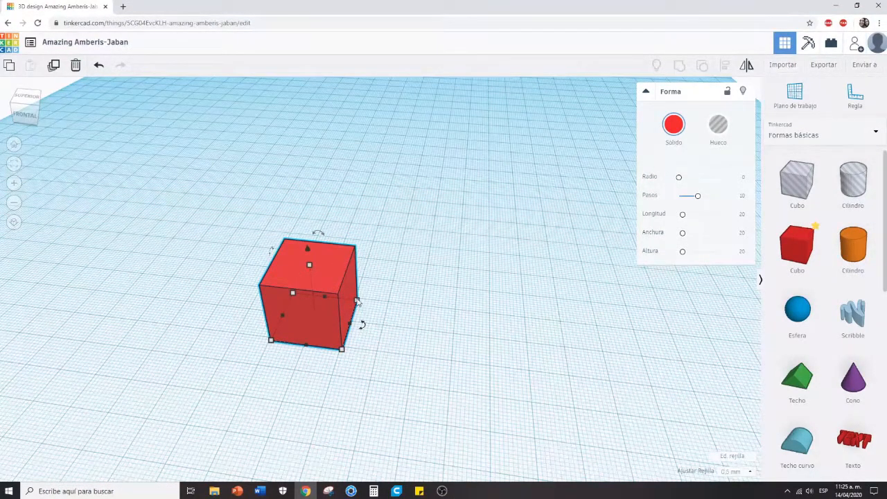
Step: Select the red cube, dismiss the chat notification, and open its 20.00 length value for editing
{"action": "left_click", "coordinate": [431, 292]}
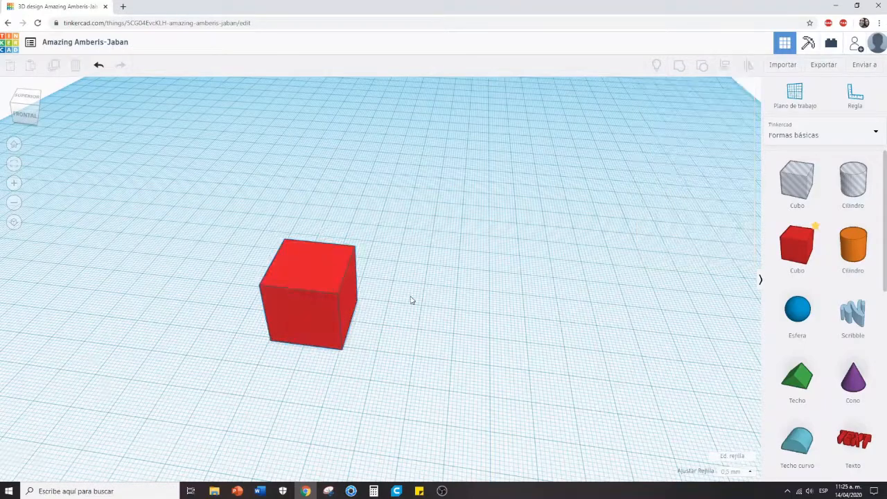
{"action": "left_click", "coordinate": [346, 282]}
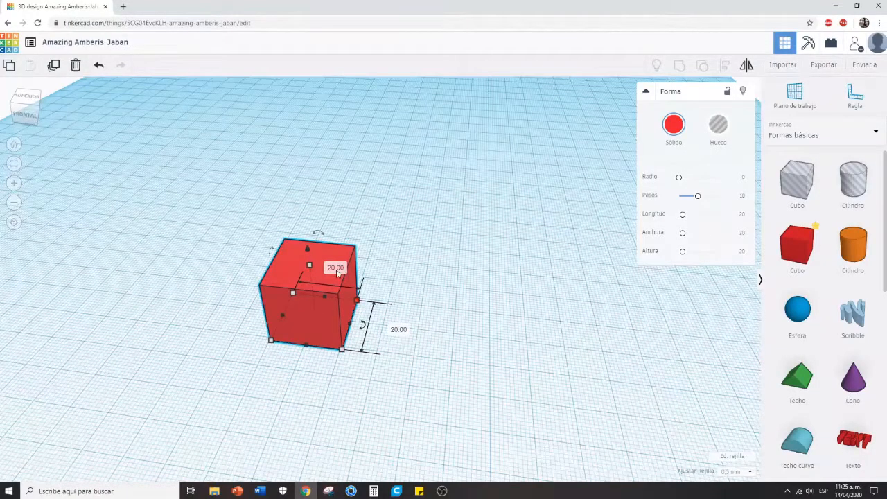
{"action": "left_click", "coordinate": [336, 273]}
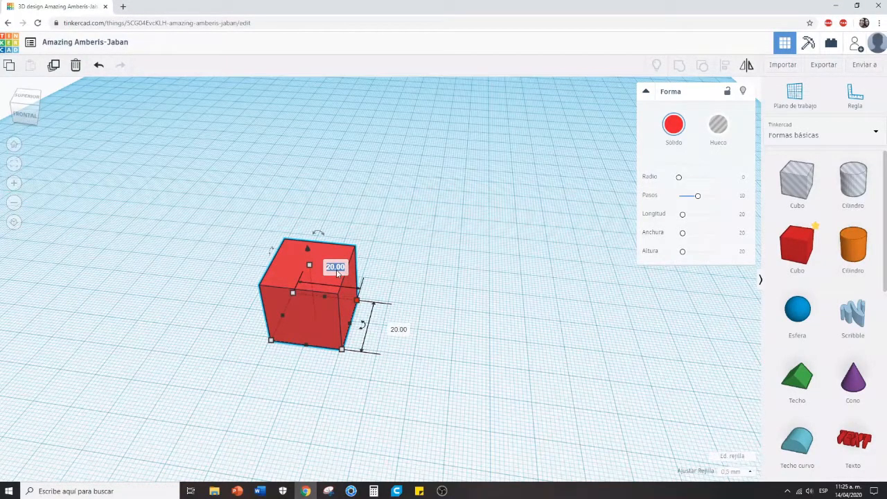
{"action": "left_click", "coordinate": [435, 286]}
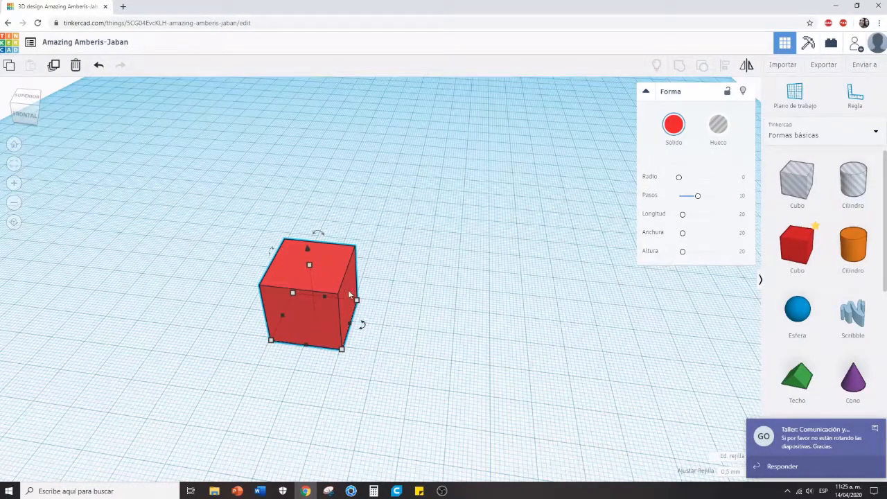
{"action": "left_click", "coordinate": [874, 431]}
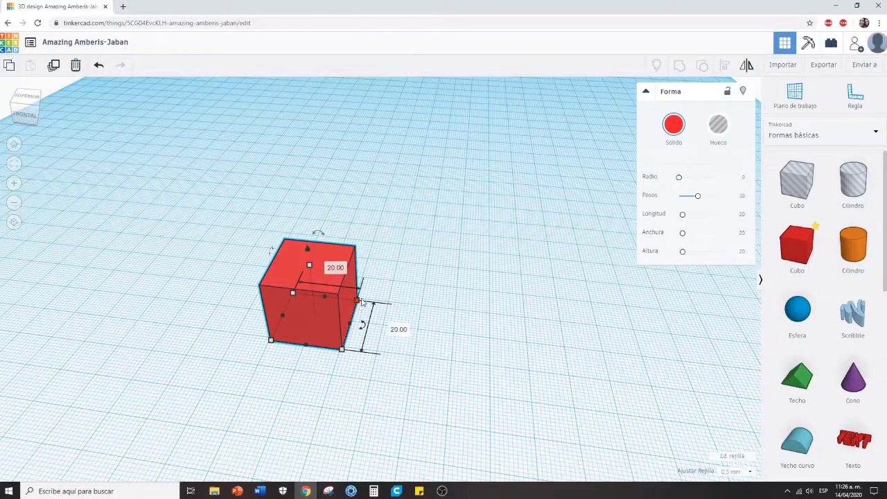
{"action": "left_click", "coordinate": [336, 267]}
{"action": "key", "text": "Return"}
{"action": "left_click", "coordinate": [338, 267]}
{"action": "key", "text": "BackSpace"}
{"action": "type", "text": "100"}
{"action": "key", "text": "Return"}
{"action": "scroll", "coordinate": [502, 310], "scroll_direction": "up", "scroll_amount": 3}
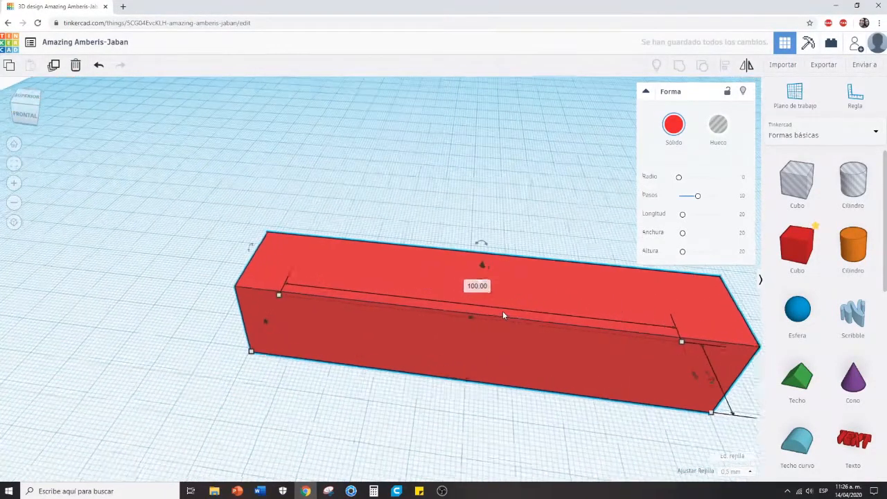
{"action": "scroll", "coordinate": [503, 310], "scroll_direction": "down", "scroll_amount": 5}
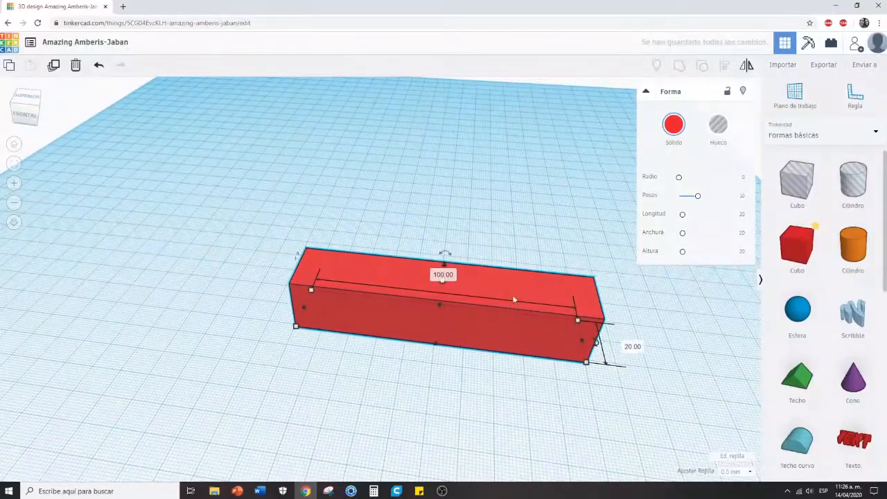
{"action": "middle_click_drag", "start_coordinate": [506, 291], "coordinate": [388, 320]}
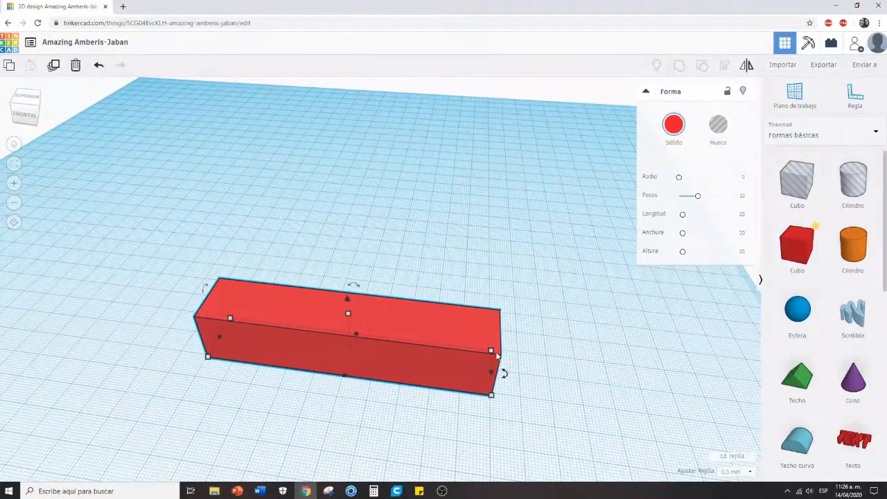
{"action": "mouse_move", "coordinate": [348, 316]}
{"action": "left_click", "coordinate": [396, 335]}
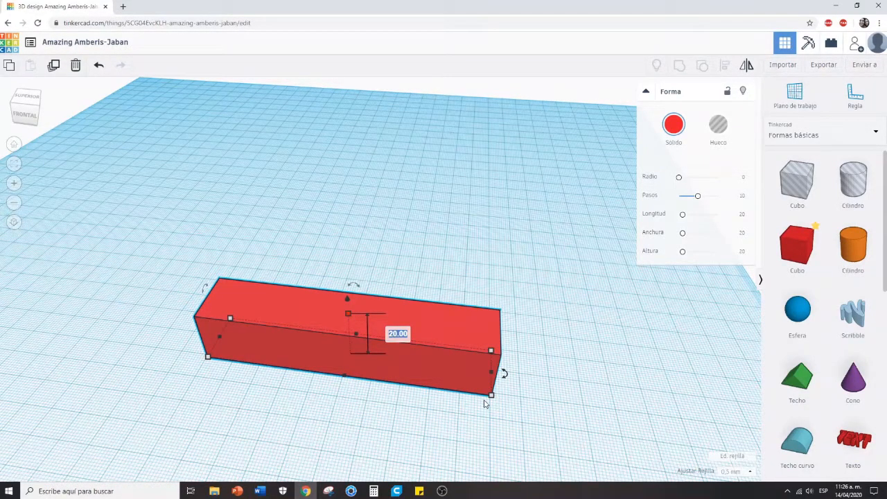
{"action": "type", "text": "50"}
{"action": "key", "text": "Return"}
{"action": "left_click", "coordinate": [583, 384]}
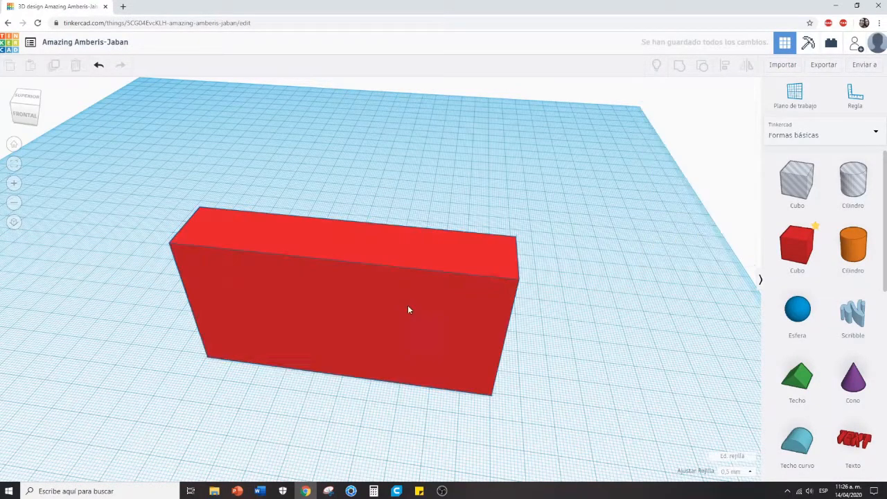
{"action": "scroll", "coordinate": [396, 303], "scroll_direction": "up", "scroll_amount": 3}
{"action": "scroll", "coordinate": [396, 303], "scroll_direction": "down", "scroll_amount": 3}
{"action": "right_click_drag", "start_coordinate": [591, 368], "coordinate": [560, 412]}
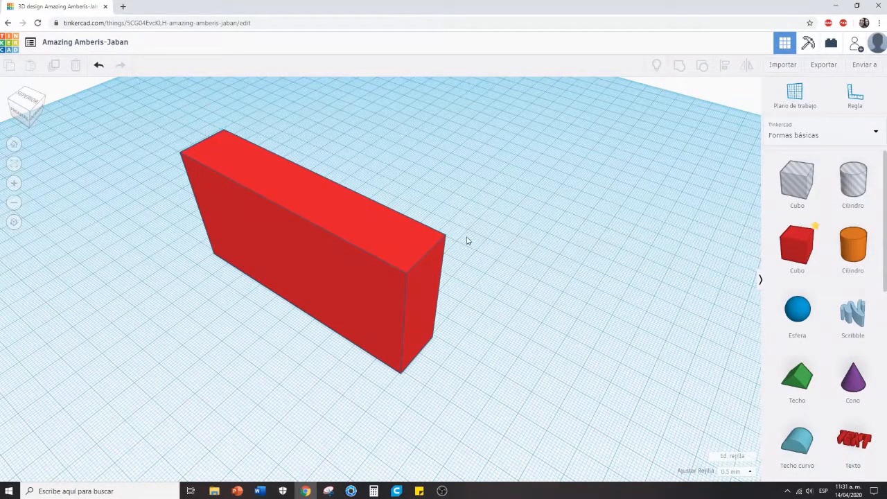
{"action": "left_click", "coordinate": [400, 243]}
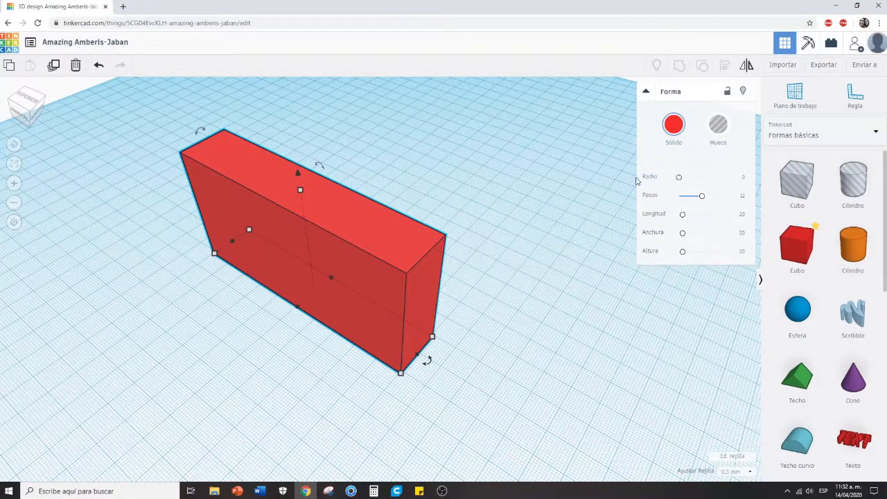
{"action": "left_click_drag", "start_coordinate": [679, 179], "coordinate": [691, 178]}
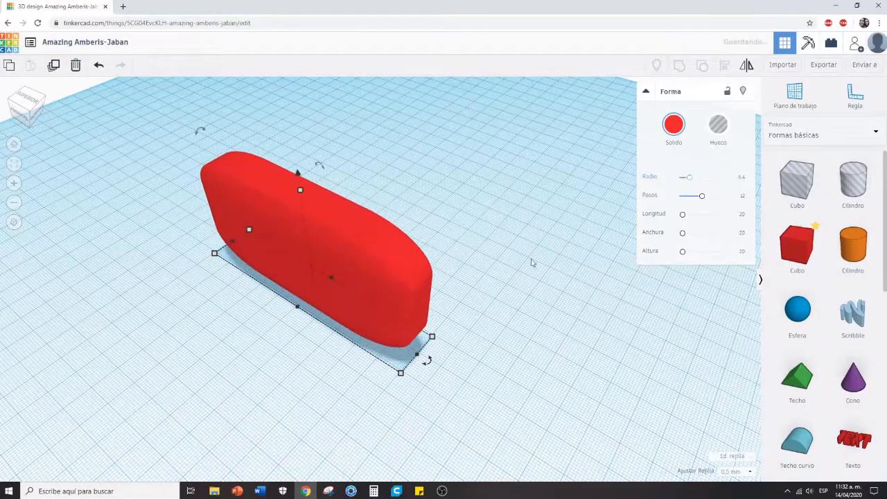
{"action": "scroll", "coordinate": [463, 319], "scroll_direction": "down", "scroll_amount": 2}
{"action": "right_click_drag", "start_coordinate": [463, 319], "coordinate": [445, 308]}
{"action": "left_click_drag", "start_coordinate": [690, 179], "coordinate": [667, 184]}
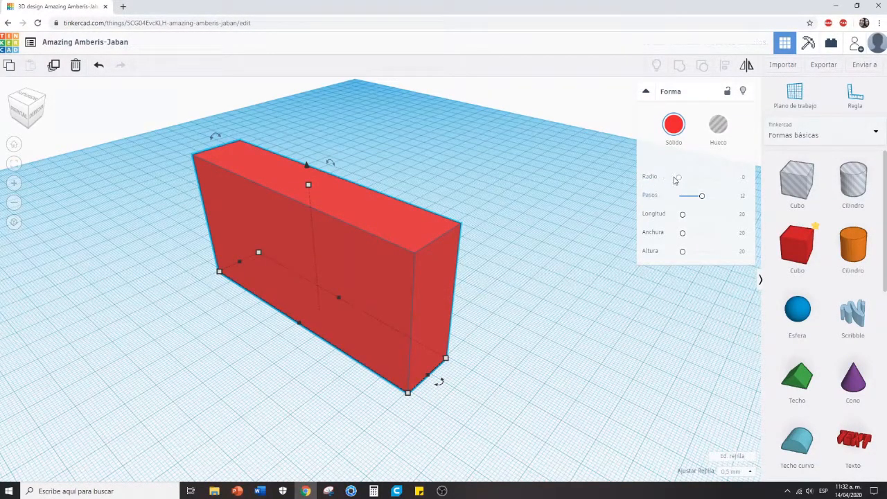
Step: Round the box's edges with a 6.55 radius, try 3 steps, then raise the steps to smooth them
{"action": "left_click_drag", "start_coordinate": [681, 179], "coordinate": [692, 178]}
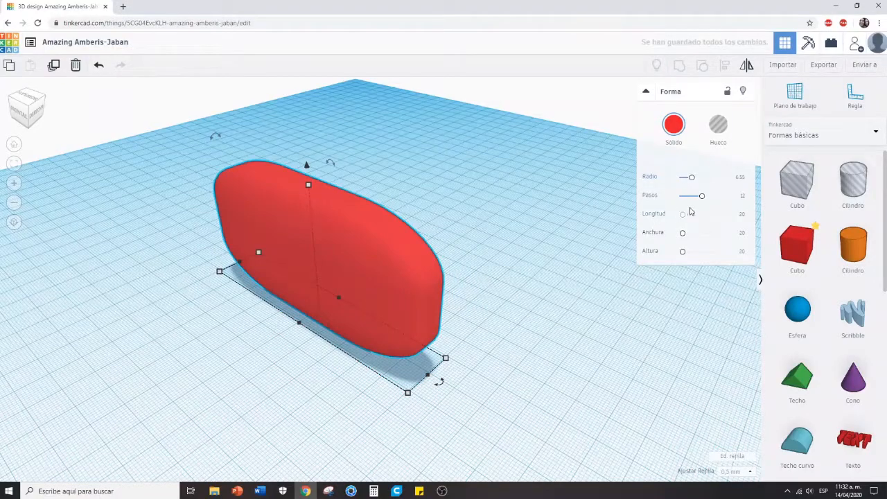
{"action": "left_click_drag", "start_coordinate": [700, 201], "coordinate": [677, 202]}
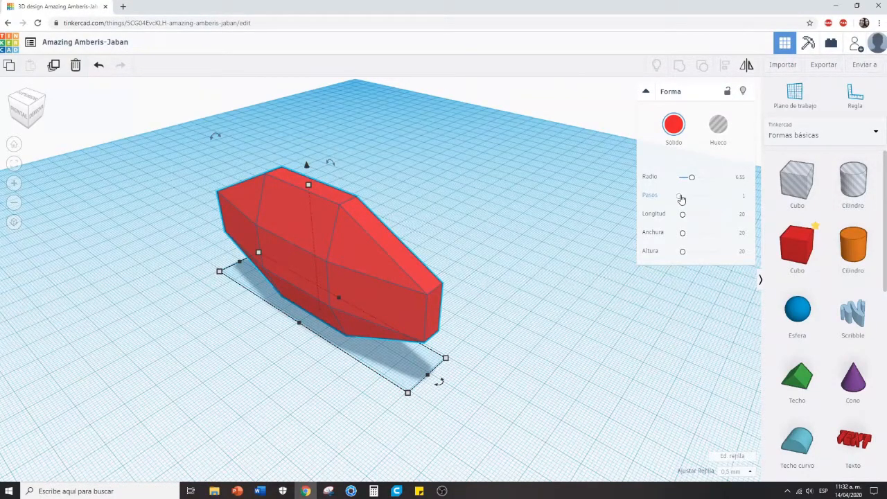
{"action": "mouse_move", "coordinate": [677, 199]}
{"action": "left_mouse_down"}
{"action": "mouse_move", "coordinate": [703, 201]}
{"action": "mouse_move", "coordinate": [680, 201]}
{"action": "mouse_move", "coordinate": [676, 210]}
{"action": "mouse_move", "coordinate": [721, 209]}
{"action": "mouse_move", "coordinate": [683, 214]}
{"action": "left_mouse_up"}
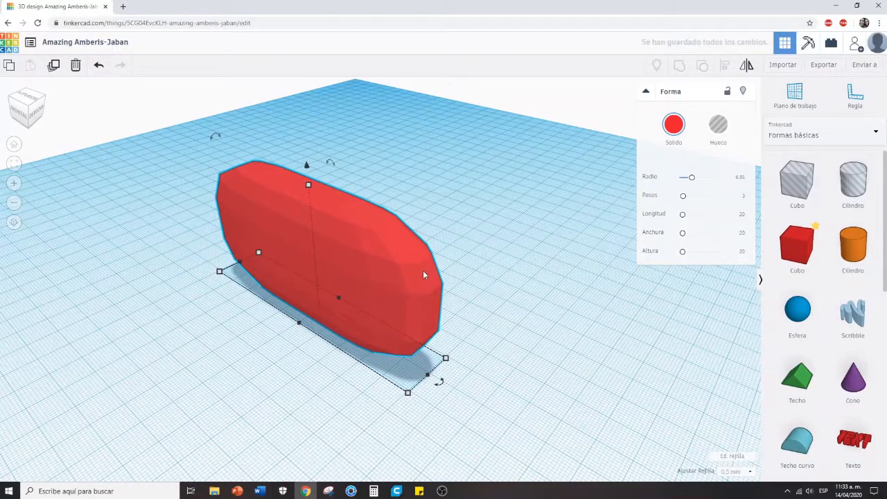
{"action": "left_click_drag", "start_coordinate": [683, 200], "coordinate": [505, 252]}
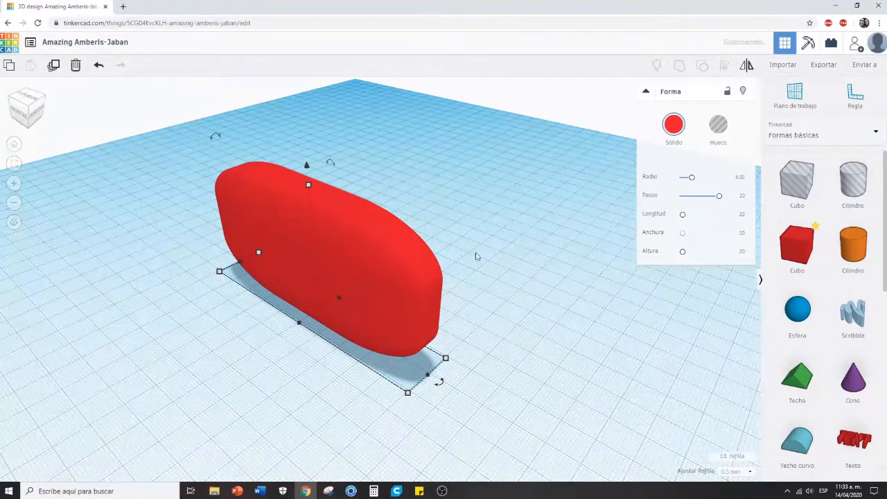
Step: Experiment with the rounding radius and lower the rounding steps to 15 and below
{"action": "left_click_drag", "start_coordinate": [708, 181], "coordinate": [695, 184]}
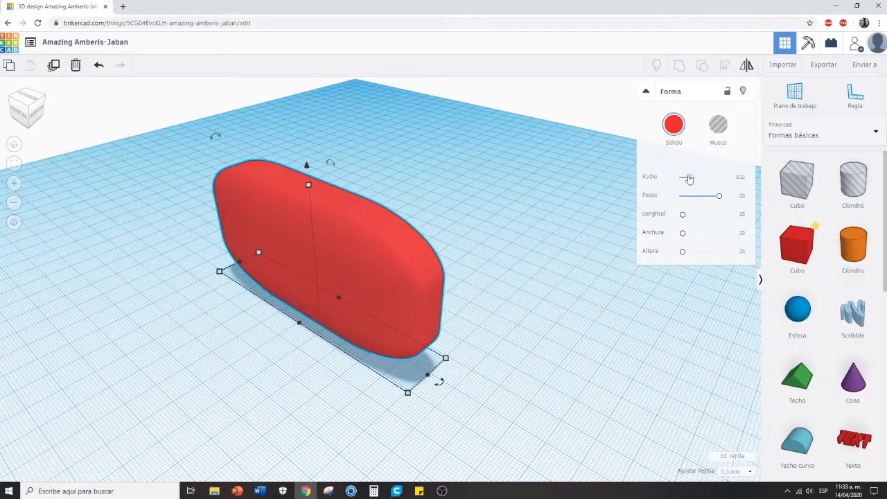
{"action": "left_click_drag", "start_coordinate": [690, 178], "coordinate": [671, 179]}
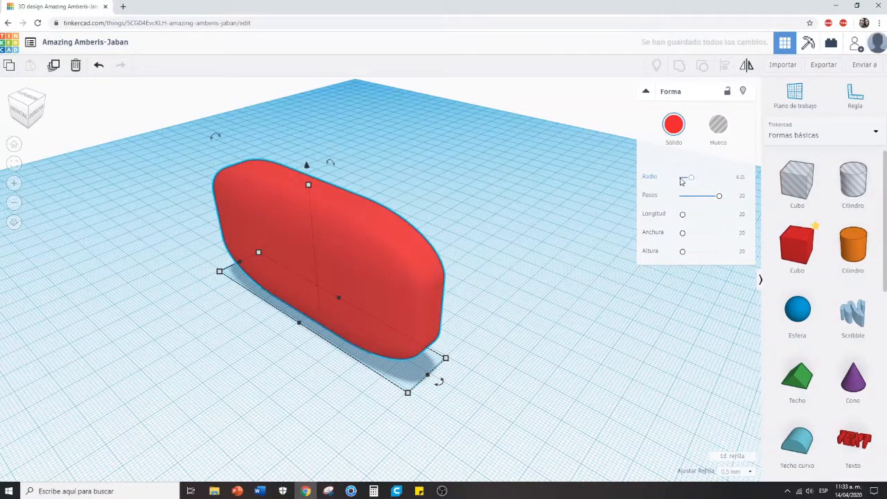
{"action": "left_click_drag", "start_coordinate": [690, 179], "coordinate": [691, 182]}
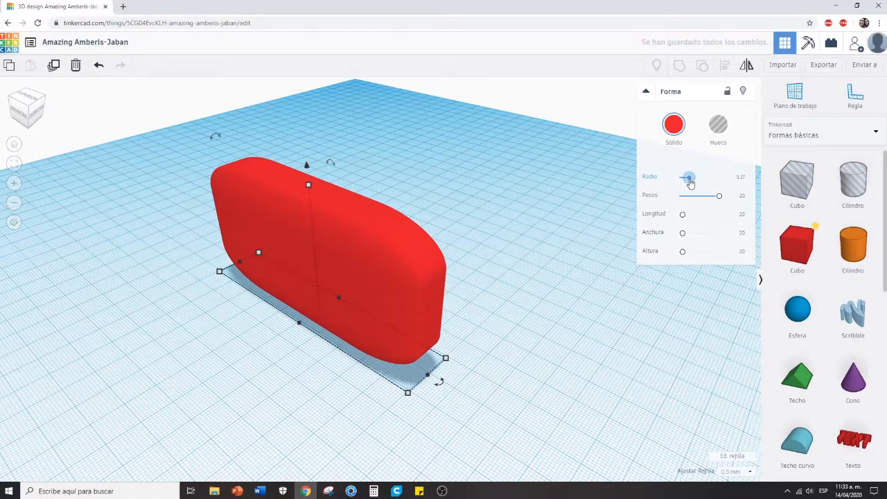
{"action": "right_click_drag", "start_coordinate": [513, 248], "coordinate": [596, 251]}
{"action": "left_click_drag", "start_coordinate": [718, 202], "coordinate": [711, 198]}
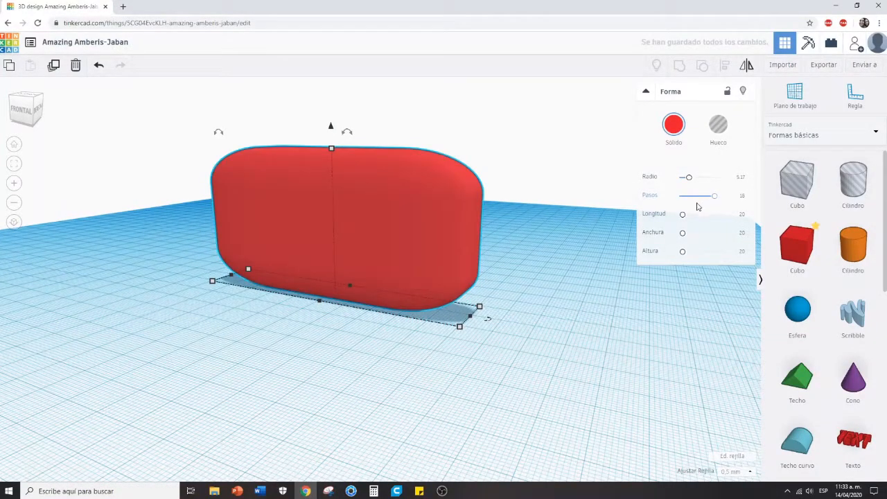
{"action": "left_click_drag", "start_coordinate": [714, 199], "coordinate": [697, 197]}
{"action": "right_click_drag", "start_coordinate": [511, 201], "coordinate": [498, 185]}
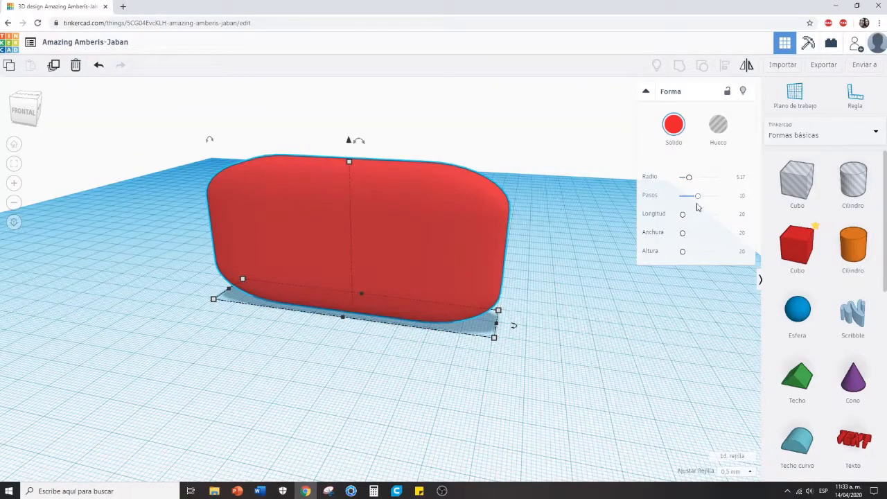
{"action": "left_click_drag", "start_coordinate": [697, 201], "coordinate": [686, 210]}
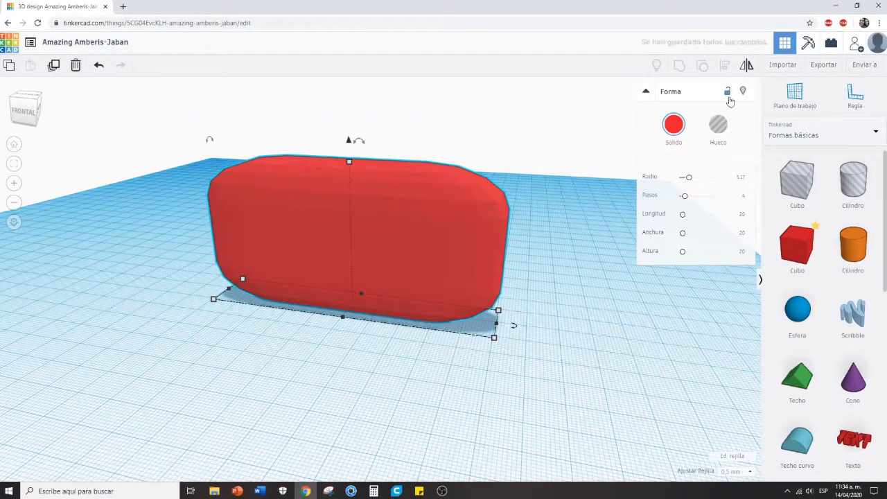
Step: Reselect the red shape and set its radius to 0 for sharp, square edges
{"action": "left_click", "coordinate": [605, 319]}
{"action": "right_click_drag", "start_coordinate": [562, 323], "coordinate": [494, 357]}
{"action": "scroll", "coordinate": [491, 341], "scroll_direction": "up", "scroll_amount": 2}
{"action": "scroll", "coordinate": [493, 333], "scroll_direction": "down", "scroll_amount": 5}
{"action": "left_click", "coordinate": [359, 278]}
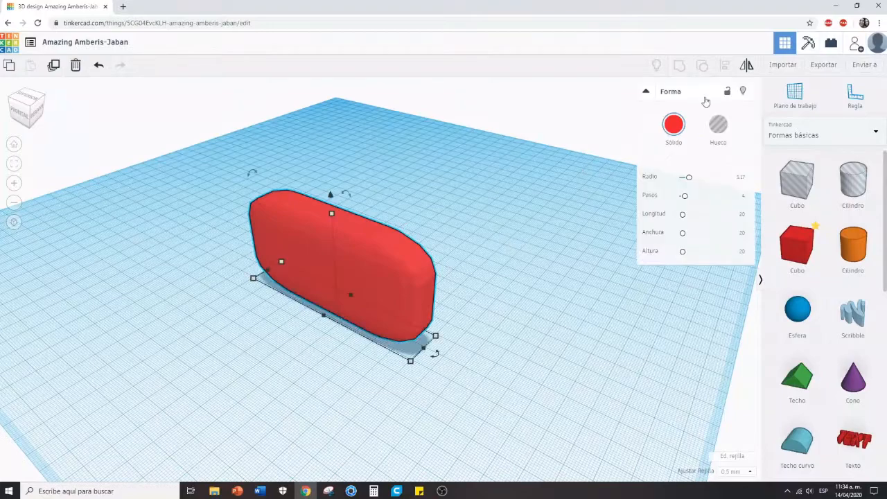
{"action": "left_click_drag", "start_coordinate": [688, 177], "coordinate": [644, 190]}
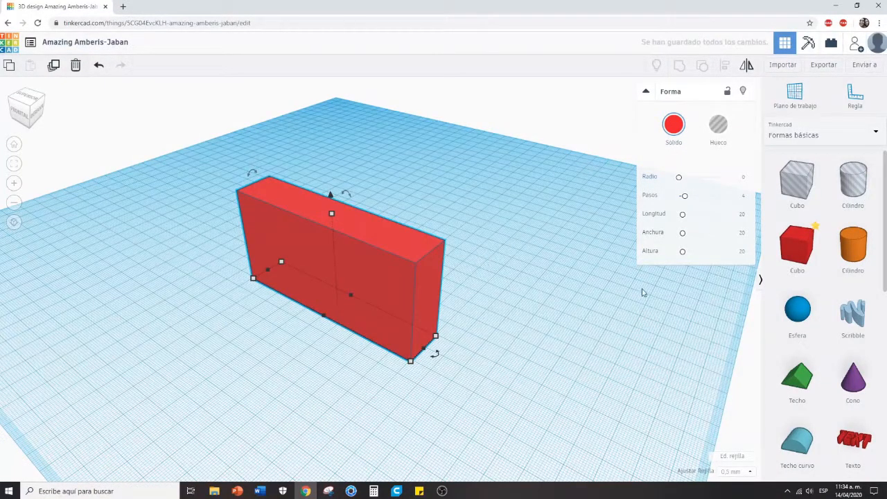
Step: Add a second red box to the workplane beside the slab
{"action": "left_click", "coordinate": [553, 347]}
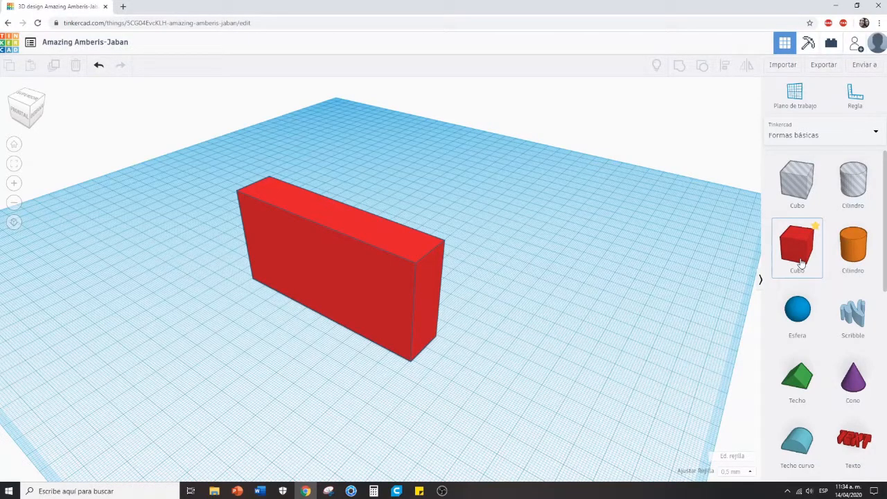
{"action": "left_click_drag", "start_coordinate": [802, 262], "coordinate": [556, 263]}
{"action": "right_click_drag", "start_coordinate": [545, 317], "coordinate": [527, 318]}
{"action": "right_click_drag", "start_coordinate": [448, 390], "coordinate": [514, 346]}
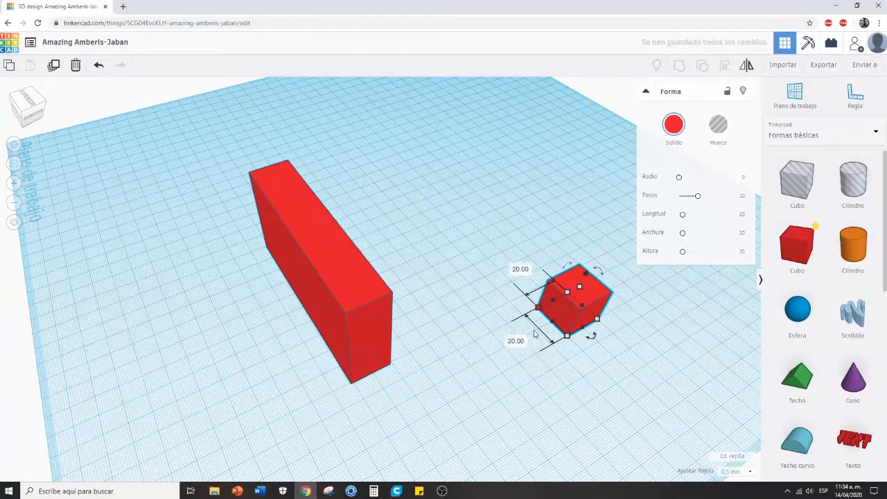
Step: Resize the new box to 100 mm long and 10 mm tall
{"action": "left_click", "coordinate": [516, 342]}
{"action": "type", "text": "100"}
{"action": "key", "text": "Return"}
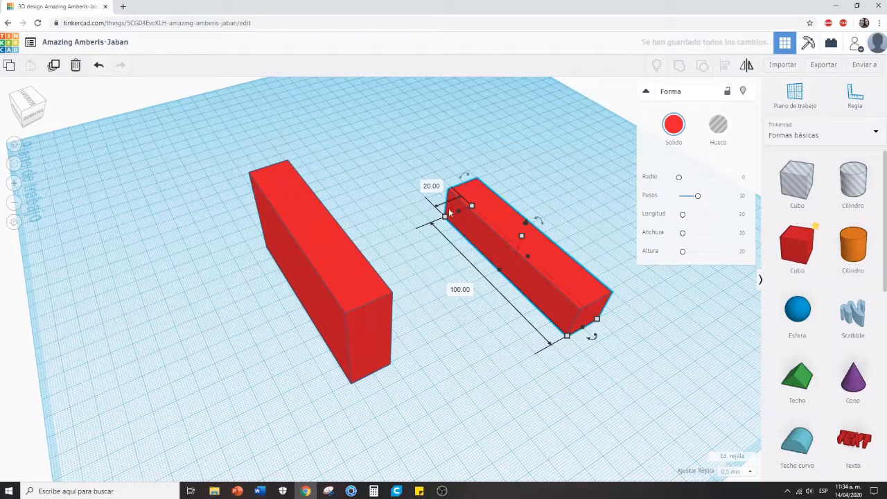
{"action": "mouse_move", "coordinate": [523, 235]}
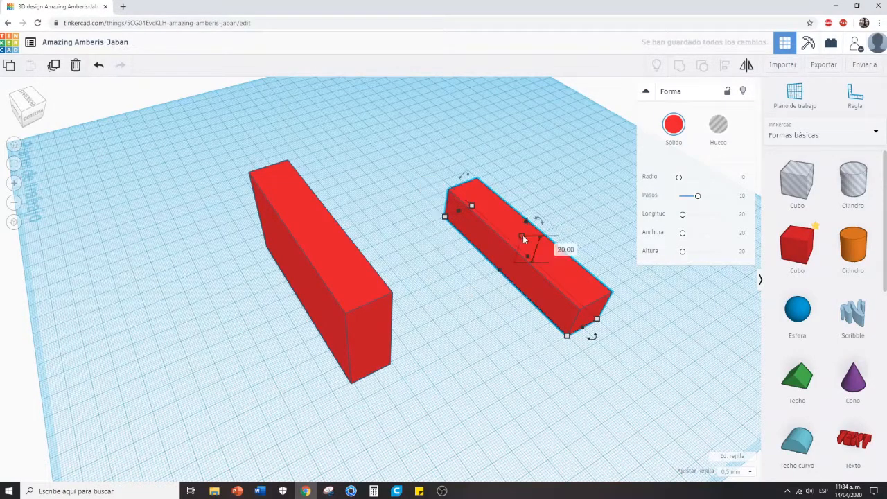
{"action": "left_click", "coordinate": [565, 249]}
{"action": "type", "text": "10"}
{"action": "key", "text": "Return"}
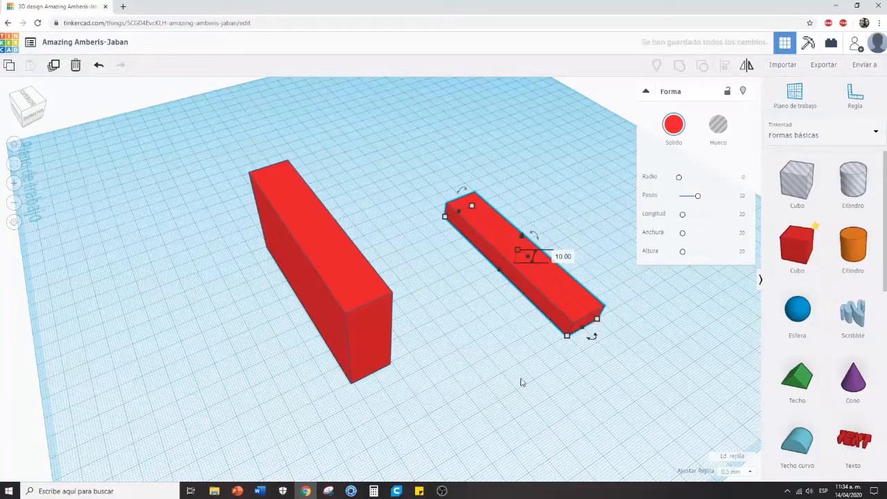
{"action": "left_click", "coordinate": [492, 355]}
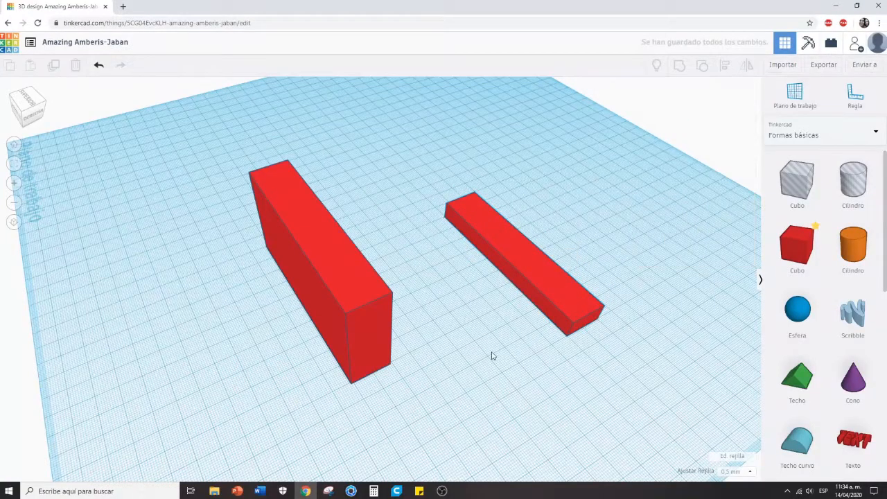
Step: In a top orthographic view, move the flat bar flush against the upright box's base
{"action": "left_click", "coordinate": [26, 98]}
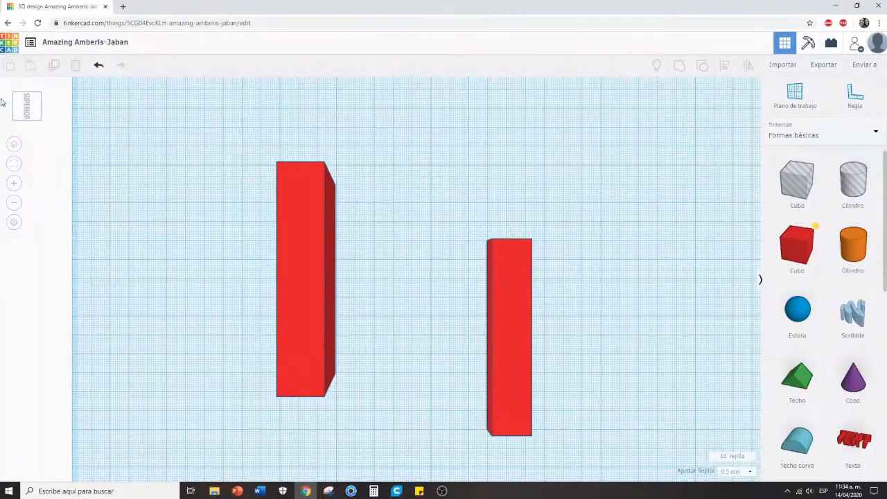
{"action": "left_click", "coordinate": [14, 222]}
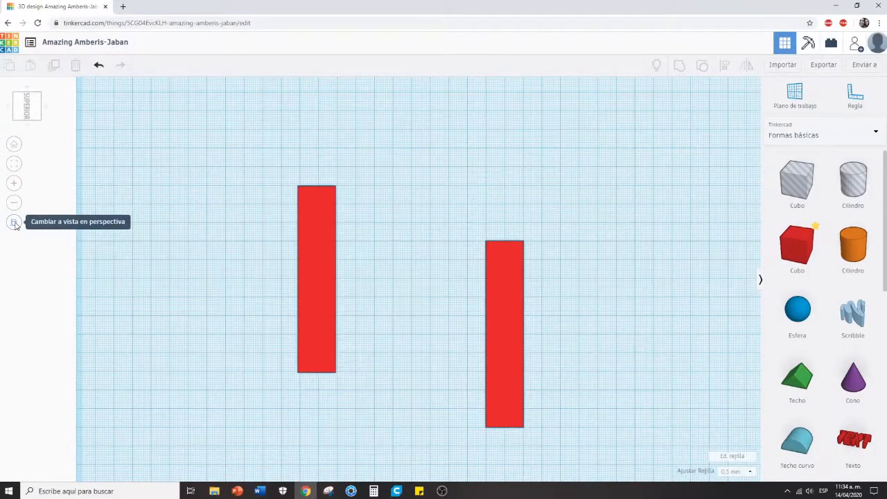
{"action": "left_click", "coordinate": [501, 355]}
{"action": "left_click_drag", "start_coordinate": [492, 381], "coordinate": [359, 337]}
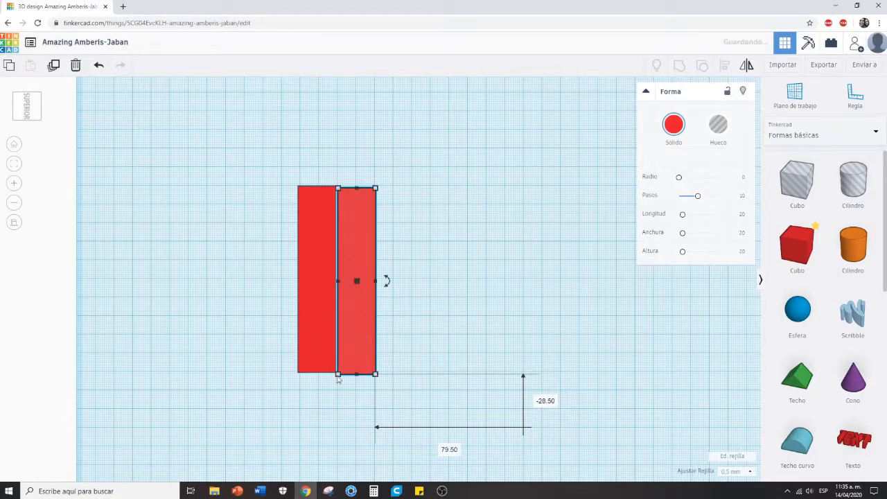
{"action": "scroll", "coordinate": [337, 386], "scroll_direction": "down", "scroll_amount": 5}
{"action": "scroll", "coordinate": [351, 350], "scroll_direction": "up", "scroll_amount": 10}
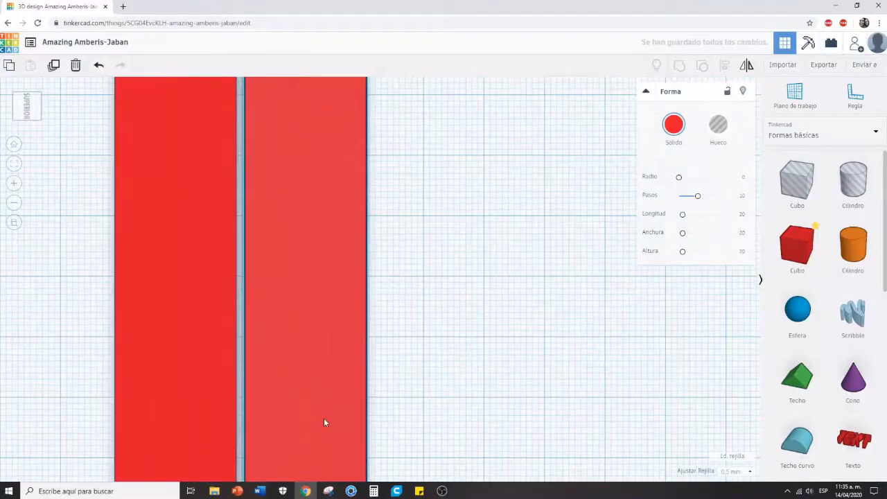
{"action": "middle_click_drag", "start_coordinate": [350, 375], "coordinate": [477, 173]}
{"action": "mouse_move", "coordinate": [365, 308]}
{"action": "left_mouse_down"}
{"action": "mouse_move", "coordinate": [353, 299]}
{"action": "mouse_move", "coordinate": [357, 305]}
{"action": "left_mouse_up"}
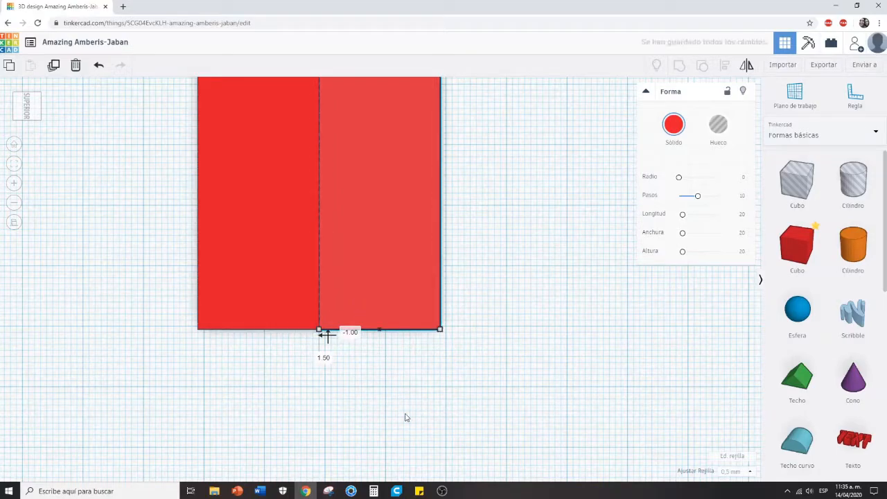
Step: Orbit to an angled view and select both red blocks together
{"action": "left_click", "coordinate": [406, 418]}
{"action": "scroll", "coordinate": [406, 418], "scroll_direction": "up", "scroll_amount": 2}
{"action": "right_click_drag", "start_coordinate": [406, 418], "coordinate": [525, 325]}
{"action": "left_click_drag", "start_coordinate": [535, 315], "coordinate": [223, 122]}
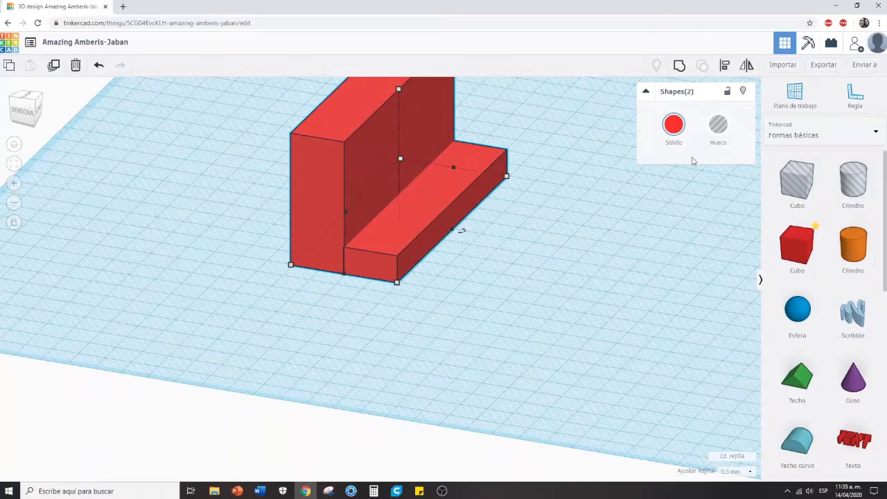
{"action": "left_click", "coordinate": [679, 66]}
{"action": "left_click", "coordinate": [463, 352]}
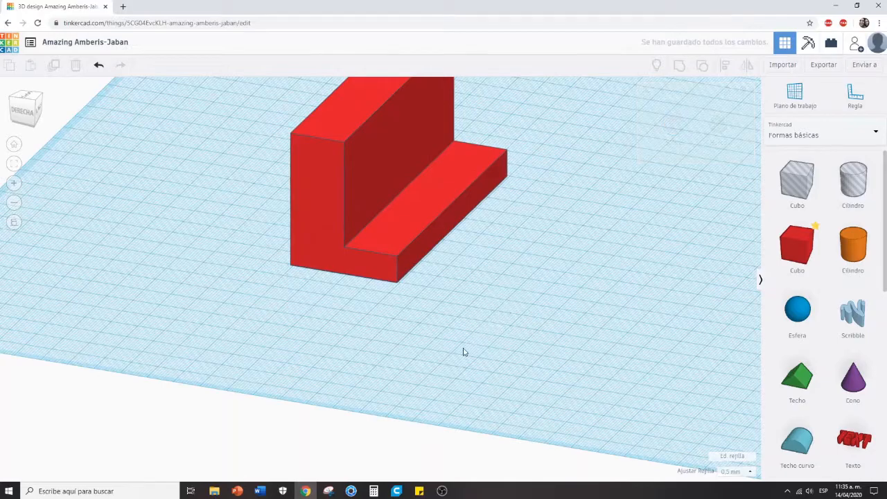
{"action": "scroll", "coordinate": [464, 352], "scroll_direction": "up", "scroll_amount": 2}
{"action": "left_click", "coordinate": [430, 227]}
{"action": "left_click_drag", "start_coordinate": [400, 211], "coordinate": [546, 328]}
{"action": "left_click", "coordinate": [546, 339]}
{"action": "right_click_drag", "start_coordinate": [546, 339], "coordinate": [397, 318]}
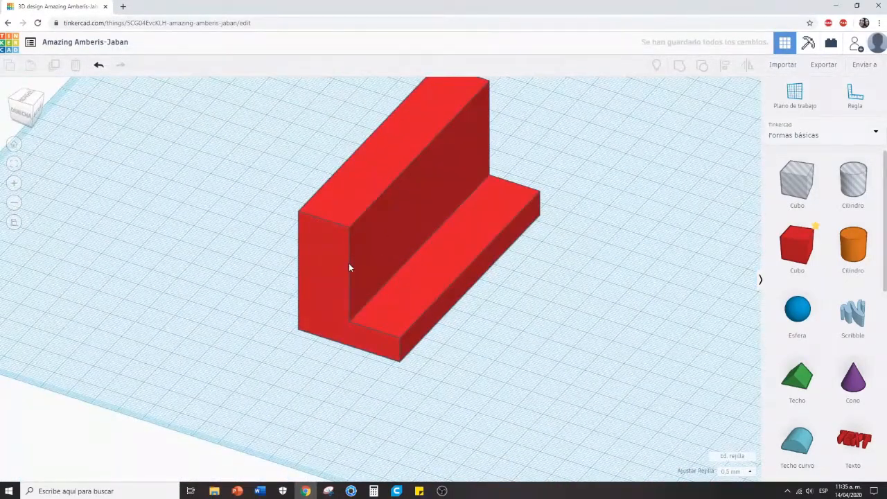
{"action": "left_click", "coordinate": [350, 267]}
{"action": "left_click", "coordinate": [687, 130]}
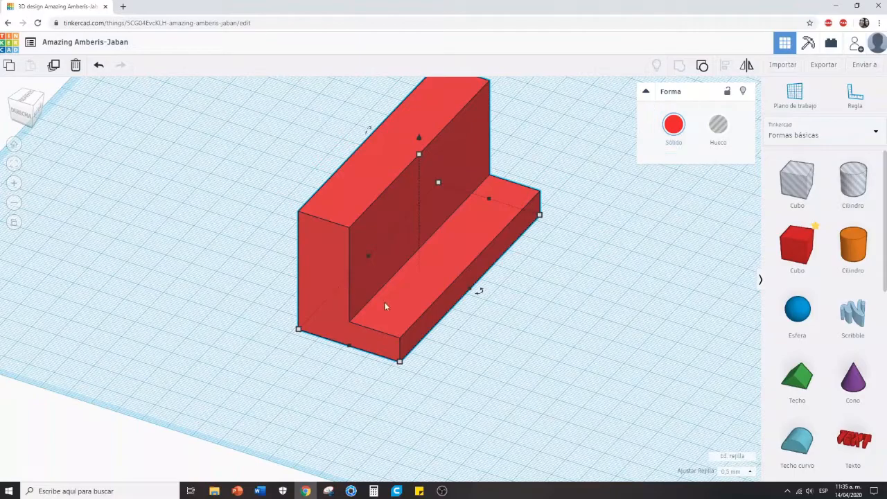
{"action": "right_click_drag", "start_coordinate": [385, 306], "coordinate": [601, 185]}
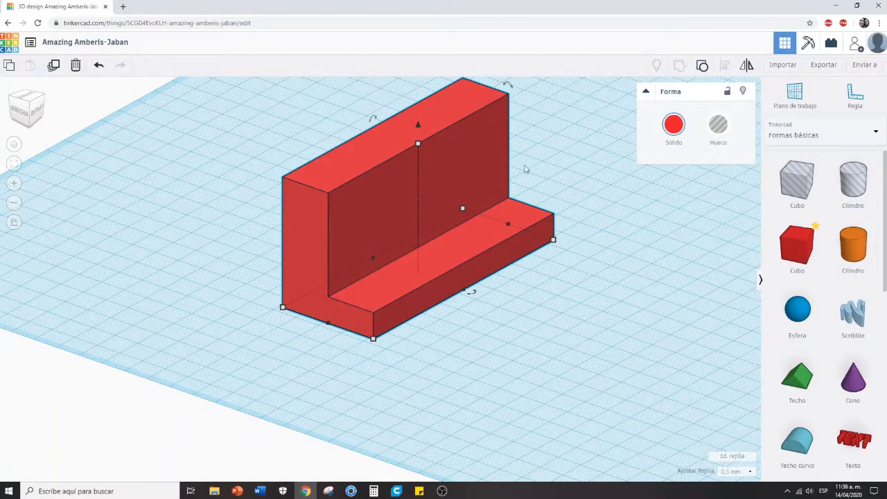
{"action": "left_click", "coordinate": [572, 307]}
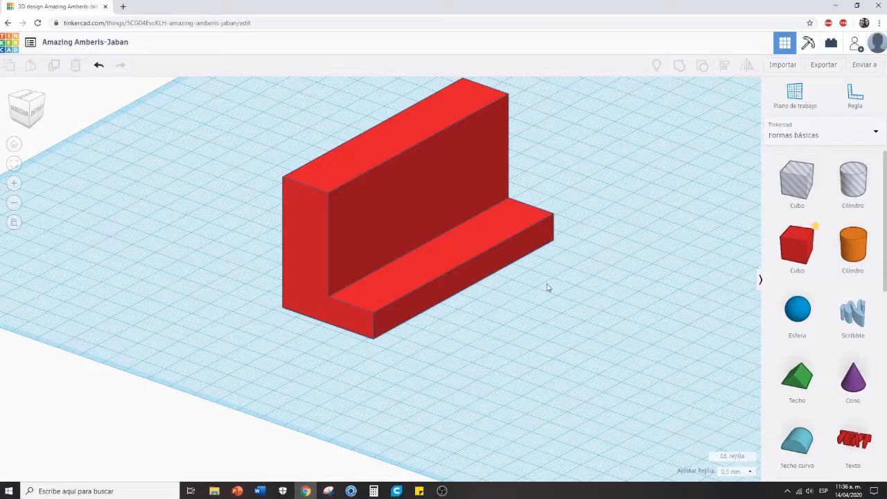
Step: Place a new sphere onto the bracket's base bar against the upright slab
{"action": "scroll", "coordinate": [823, 325], "scroll_direction": "down", "scroll_amount": 6}
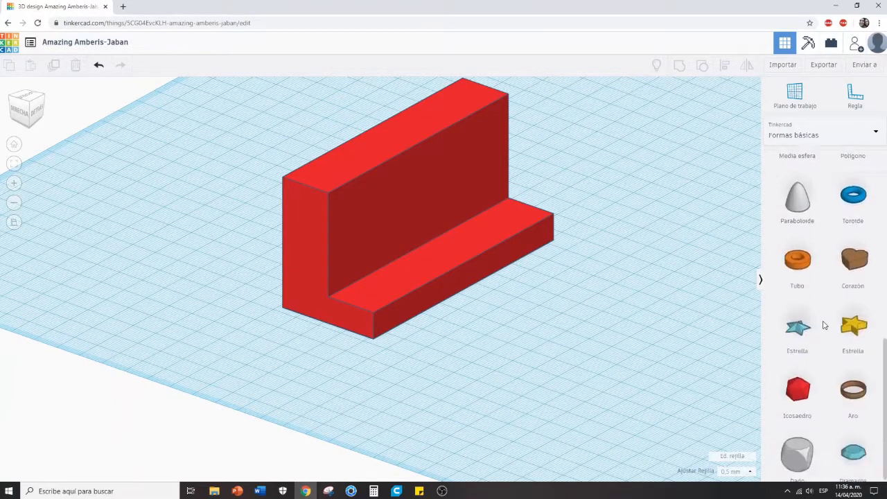
{"action": "scroll", "coordinate": [843, 305], "scroll_direction": "up", "scroll_amount": 8}
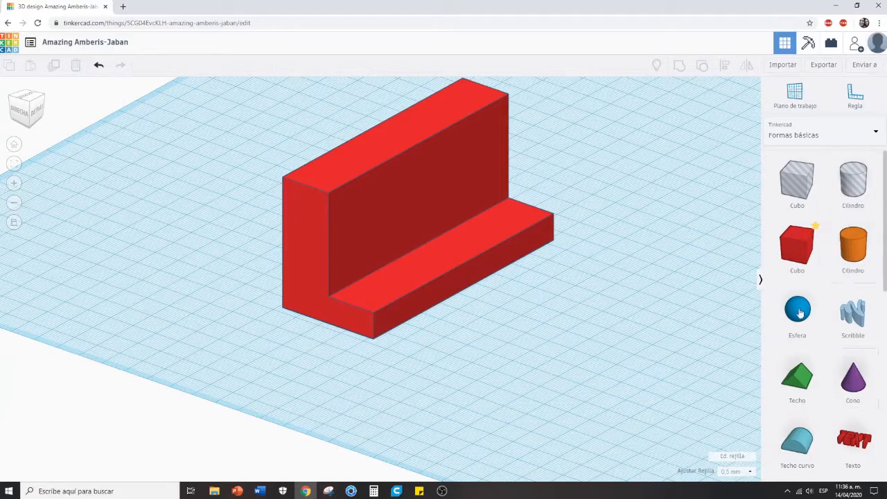
{"action": "left_click_drag", "start_coordinate": [808, 322], "coordinate": [506, 338]}
{"action": "left_click_drag", "start_coordinate": [523, 309], "coordinate": [390, 281]}
Step: Orbit to a side view and select the bracket and sphere together
{"action": "left_click", "coordinate": [478, 386]}
{"action": "right_click_drag", "start_coordinate": [477, 386], "coordinate": [473, 415]}
{"action": "left_click_drag", "start_coordinate": [473, 415], "coordinate": [218, 192]}
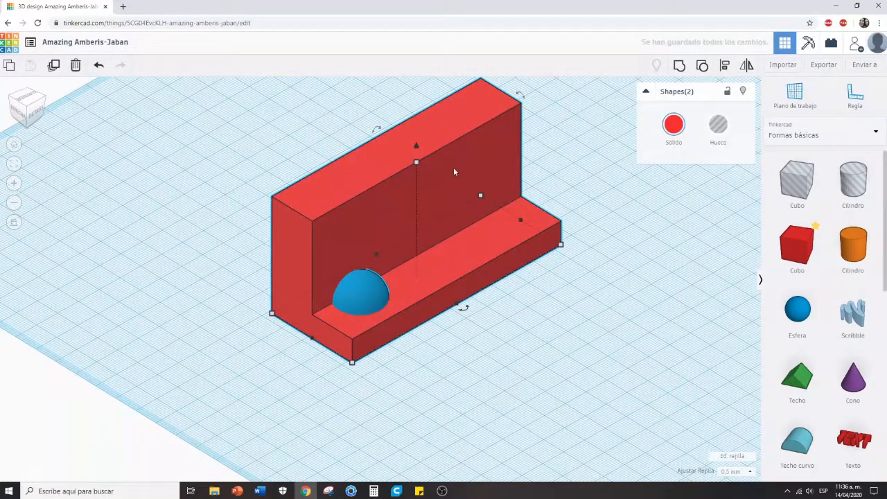
Step: Group the bracket and sphere into one red part, then view it from near the front
{"action": "left_click", "coordinate": [680, 69]}
{"action": "left_click", "coordinate": [461, 323]}
{"action": "scroll", "coordinate": [444, 317], "scroll_direction": "up", "scroll_amount": 3}
{"action": "scroll", "coordinate": [444, 317], "scroll_direction": "down", "scroll_amount": 5}
{"action": "right_click_drag", "start_coordinate": [509, 362], "coordinate": [367, 337]}
{"action": "scroll", "coordinate": [362, 336], "scroll_direction": "up", "scroll_amount": 4}
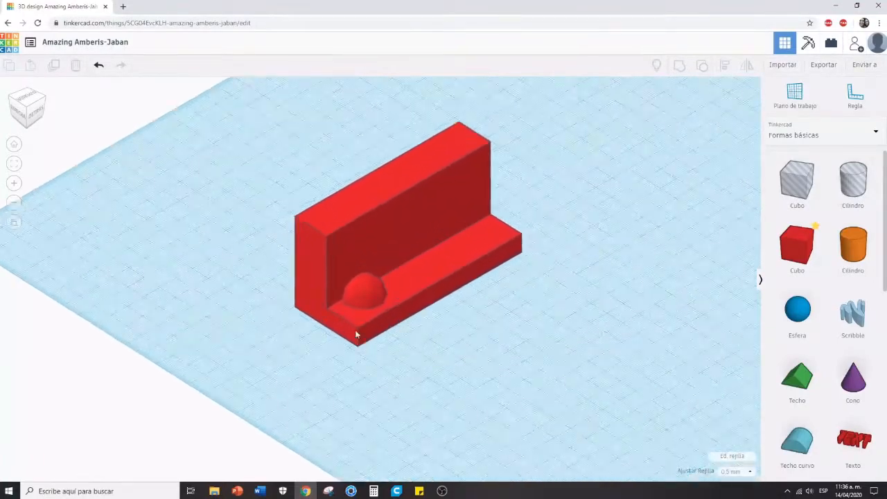
{"action": "scroll", "coordinate": [350, 318], "scroll_direction": "up", "scroll_amount": 6}
Step: Shift the grouped red part slightly across the workplane and deselect it
{"action": "left_click", "coordinate": [344, 300]}
{"action": "scroll", "coordinate": [336, 327], "scroll_direction": "up", "scroll_amount": 2}
{"action": "scroll", "coordinate": [336, 325], "scroll_direction": "down", "scroll_amount": 8}
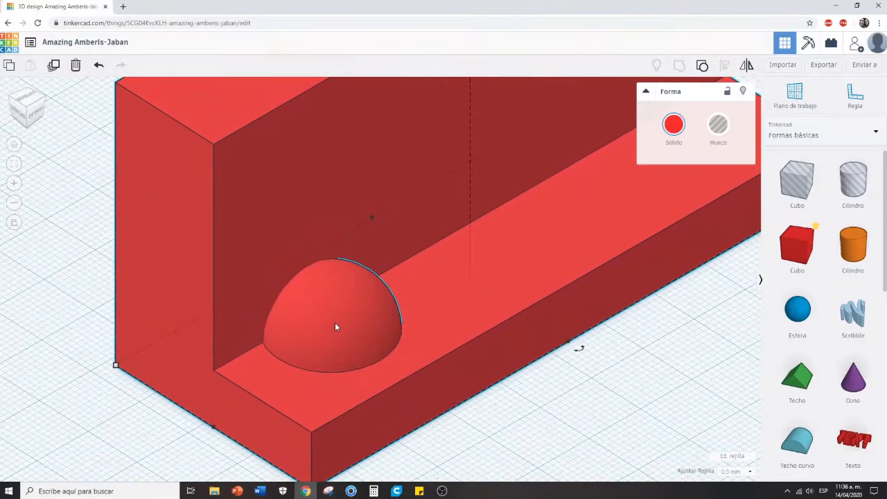
{"action": "scroll", "coordinate": [335, 327], "scroll_direction": "down", "scroll_amount": 5}
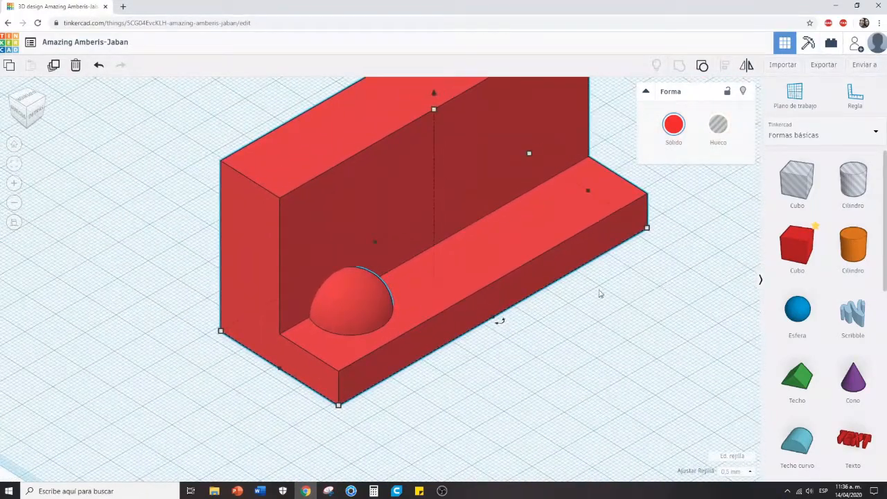
{"action": "left_click_drag", "start_coordinate": [431, 286], "coordinate": [449, 233]}
{"action": "scroll", "coordinate": [452, 264], "scroll_direction": "up", "scroll_amount": 7}
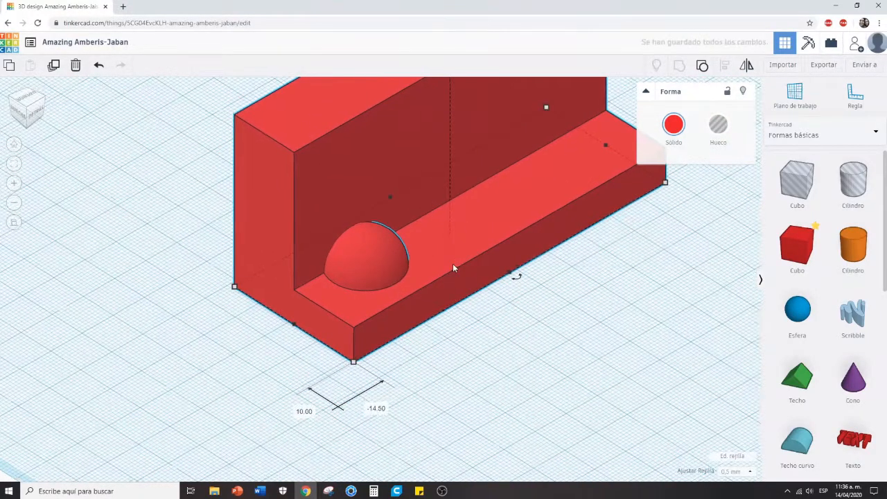
{"action": "scroll", "coordinate": [453, 268], "scroll_direction": "down", "scroll_amount": 5}
{"action": "left_click_drag", "start_coordinate": [453, 268], "coordinate": [437, 295]}
{"action": "scroll", "coordinate": [481, 367], "scroll_direction": "down", "scroll_amount": 5}
{"action": "left_click", "coordinate": [490, 367]}
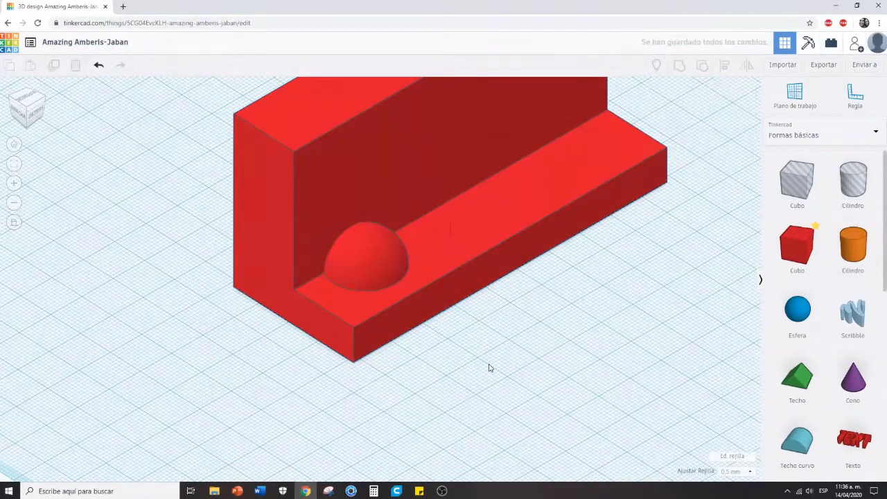
{"action": "scroll", "coordinate": [489, 368], "scroll_direction": "down", "scroll_amount": 2}
{"action": "scroll", "coordinate": [489, 367], "scroll_direction": "down", "scroll_amount": 3}
{"action": "scroll", "coordinate": [415, 230], "scroll_direction": "down", "scroll_amount": 1}
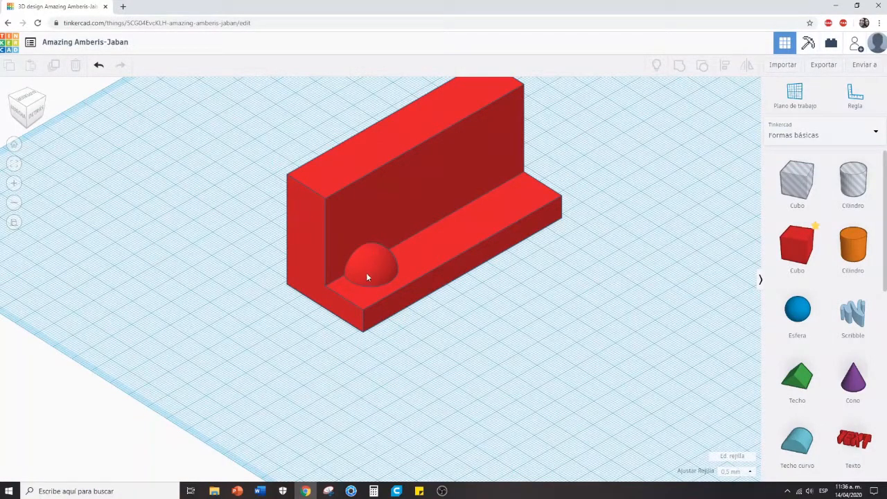
Step: Ungroup the part and move the blue sphere off onto the grid in front
{"action": "left_click", "coordinate": [382, 254]}
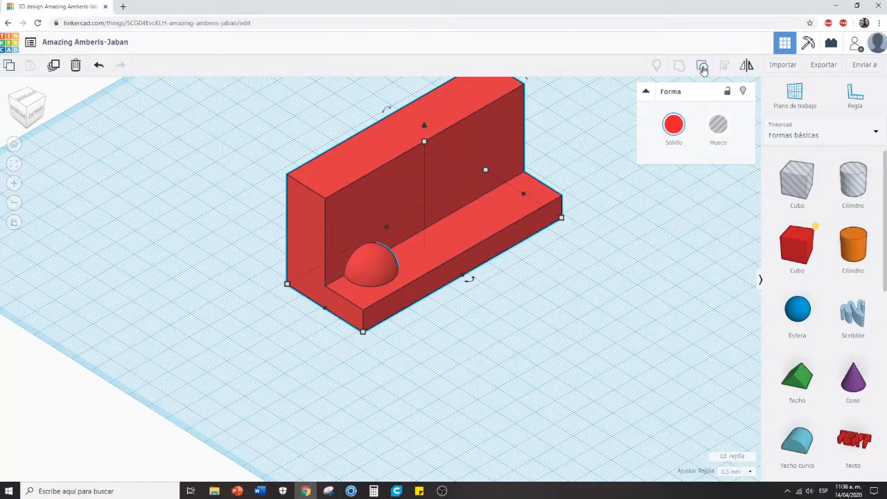
{"action": "left_click", "coordinate": [702, 67]}
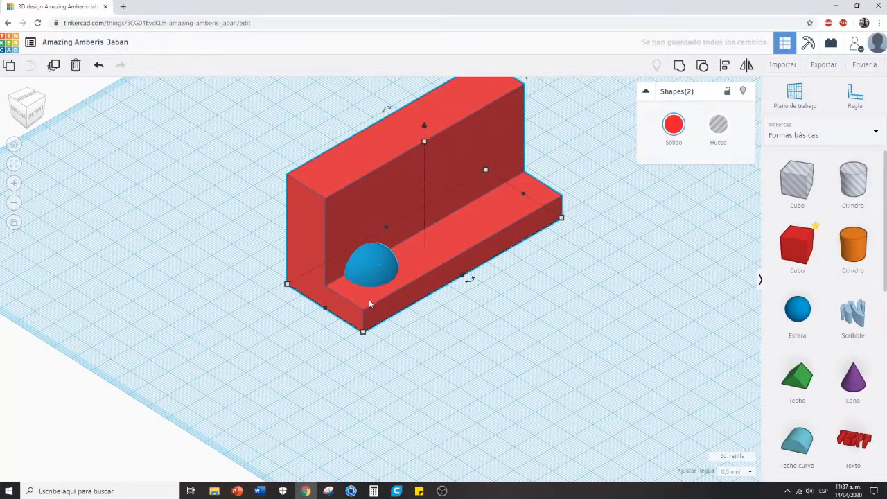
{"action": "left_click", "coordinate": [672, 324]}
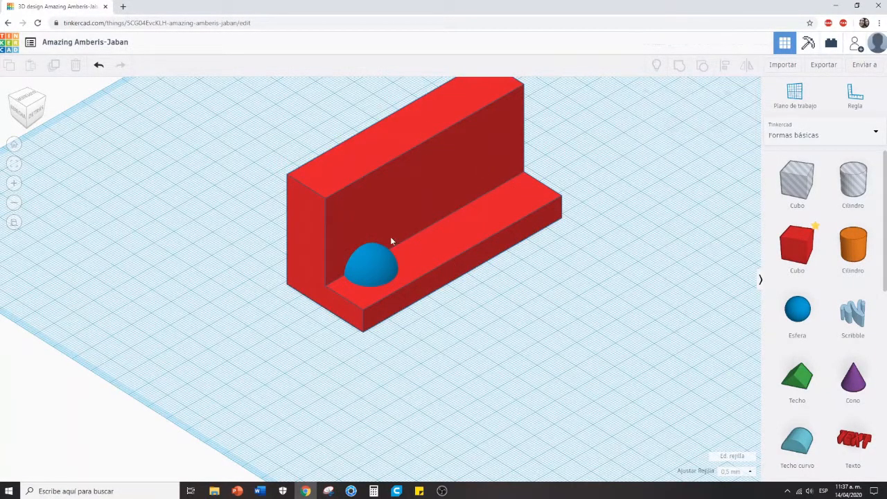
{"action": "left_click", "coordinate": [391, 270]}
{"action": "left_click_drag", "start_coordinate": [390, 269], "coordinate": [514, 324]}
Step: Ungroup the red L-bracket into its two separate boxes
{"action": "left_click", "coordinate": [475, 237]}
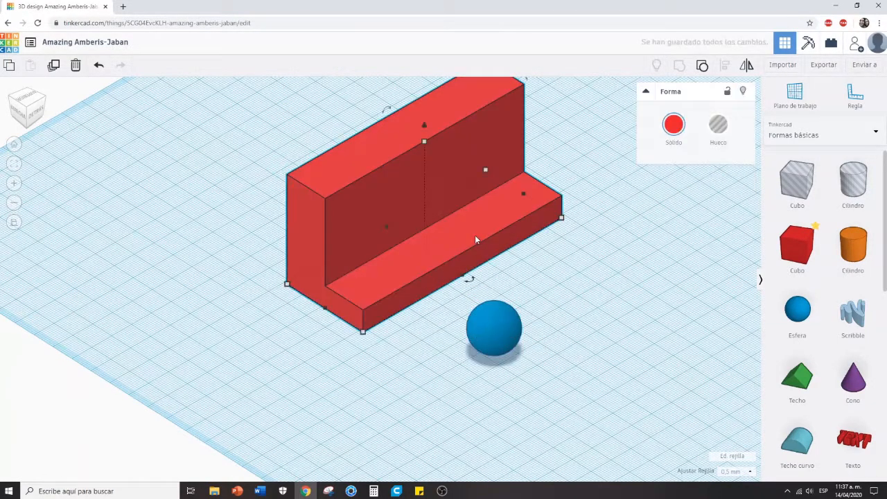
{"action": "left_click", "coordinate": [509, 334]}
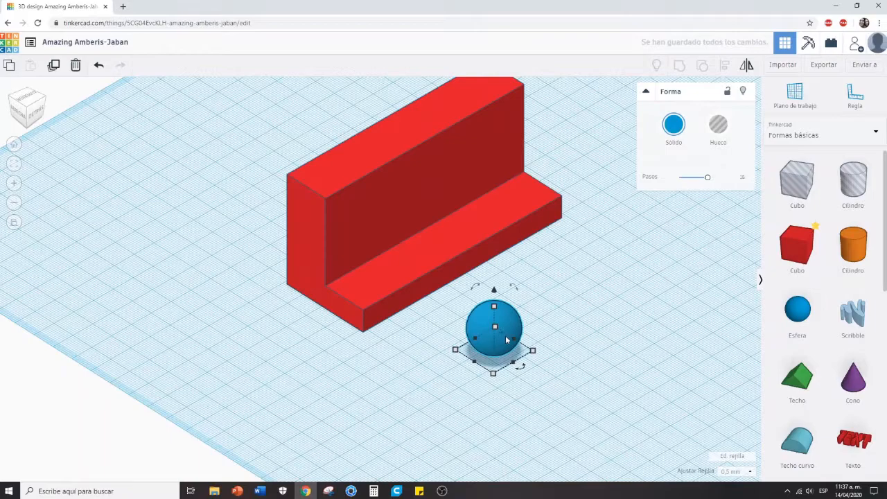
{"action": "left_click", "coordinate": [554, 343]}
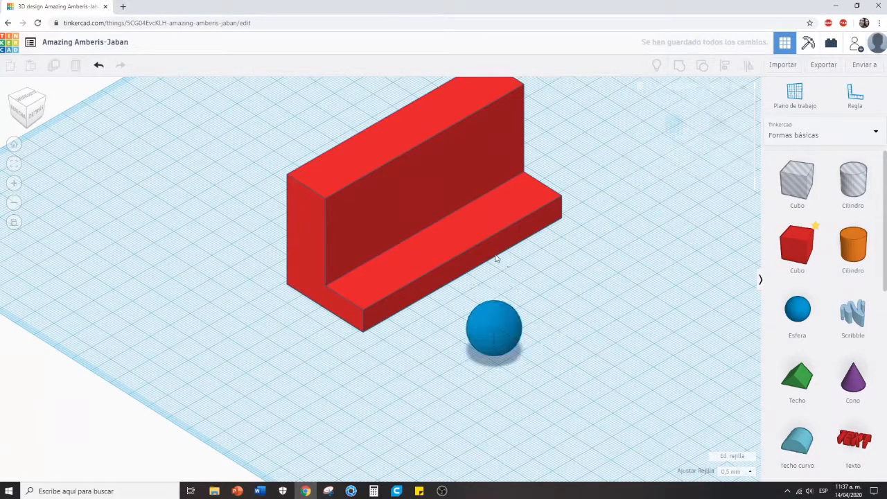
{"action": "left_click", "coordinate": [451, 235]}
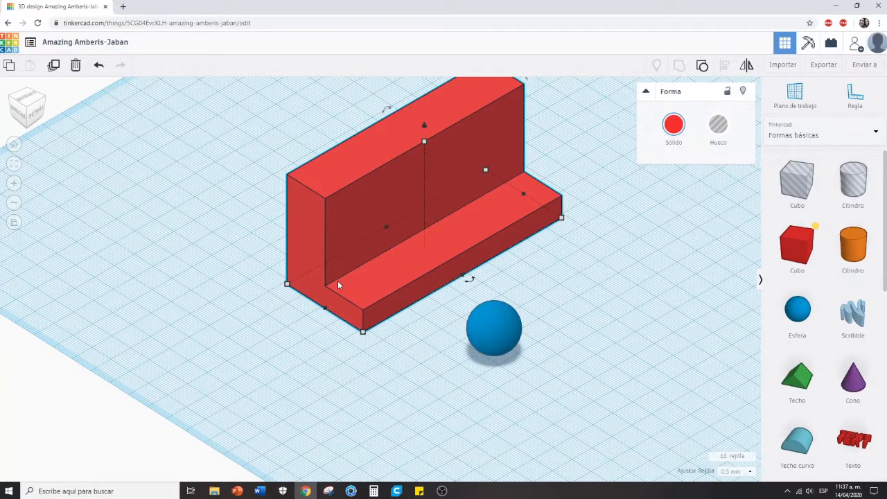
{"action": "left_click", "coordinate": [492, 318]}
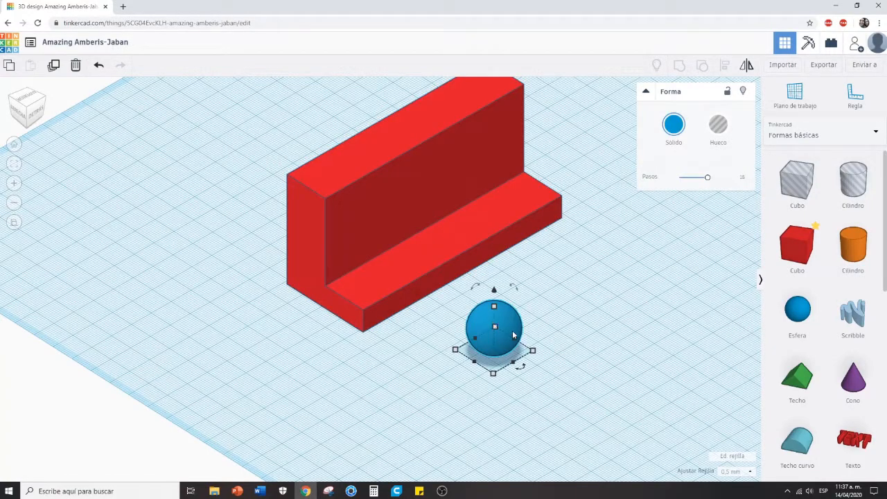
{"action": "left_click", "coordinate": [348, 282]}
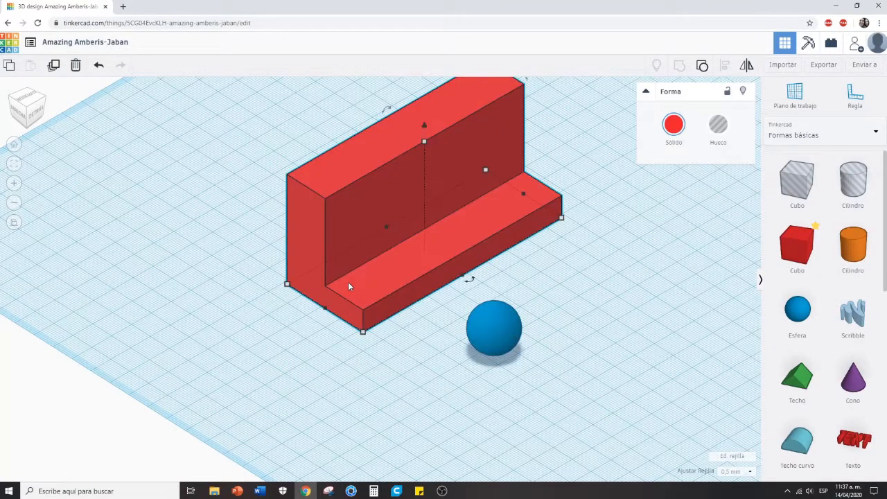
{"action": "left_click", "coordinate": [704, 68]}
{"action": "left_click", "coordinate": [655, 288]}
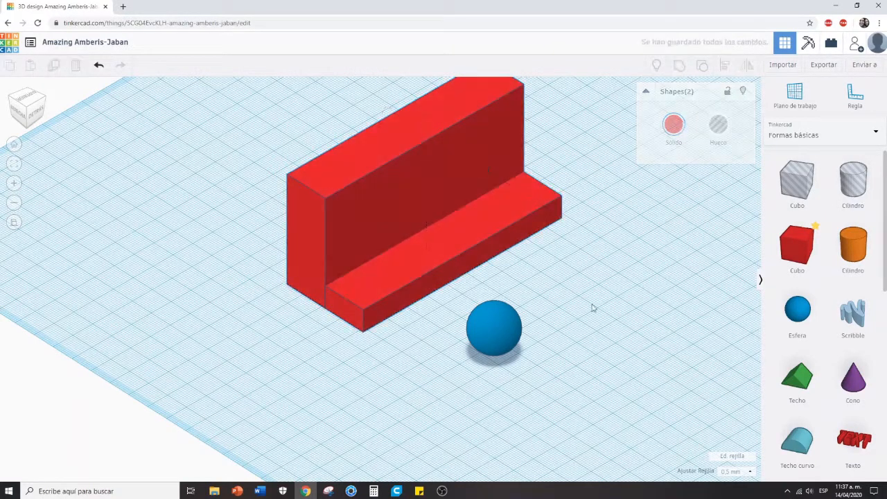
{"action": "left_click", "coordinate": [349, 288]}
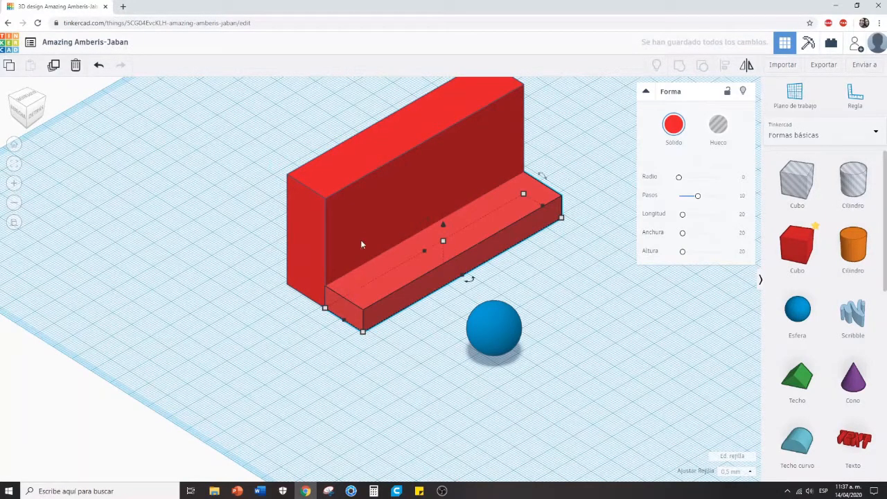
Step: Select the tall back wall and give its edges a small rounding radius
{"action": "left_click", "coordinate": [369, 223]}
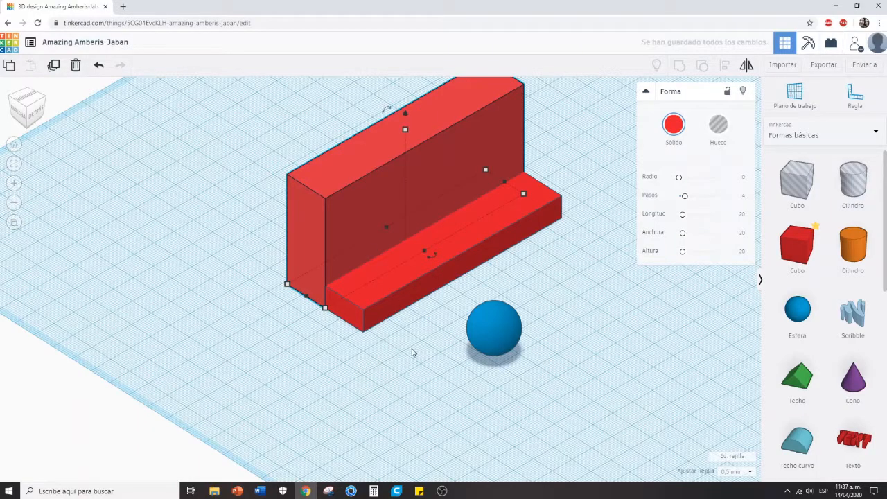
{"action": "left_click", "coordinate": [422, 402]}
{"action": "right_click_drag", "start_coordinate": [422, 402], "coordinate": [489, 233]}
{"action": "left_click", "coordinate": [490, 233]}
{"action": "mouse_move", "coordinate": [678, 178]}
{"action": "left_mouse_down"}
{"action": "mouse_move", "coordinate": [697, 179]}
{"action": "mouse_move", "coordinate": [684, 183]}
{"action": "left_mouse_up"}
Step: Try edge radius values on the red wall box: about 2.41, slightly less, then 0
{"action": "right_click_drag", "start_coordinate": [354, 298], "coordinate": [459, 459]}
{"action": "left_click", "coordinate": [496, 401]}
{"action": "left_click", "coordinate": [408, 279]}
{"action": "left_click_drag", "start_coordinate": [686, 178], "coordinate": [681, 177]}
{"action": "left_click", "coordinate": [528, 225]}
{"action": "left_click", "coordinate": [409, 264]}
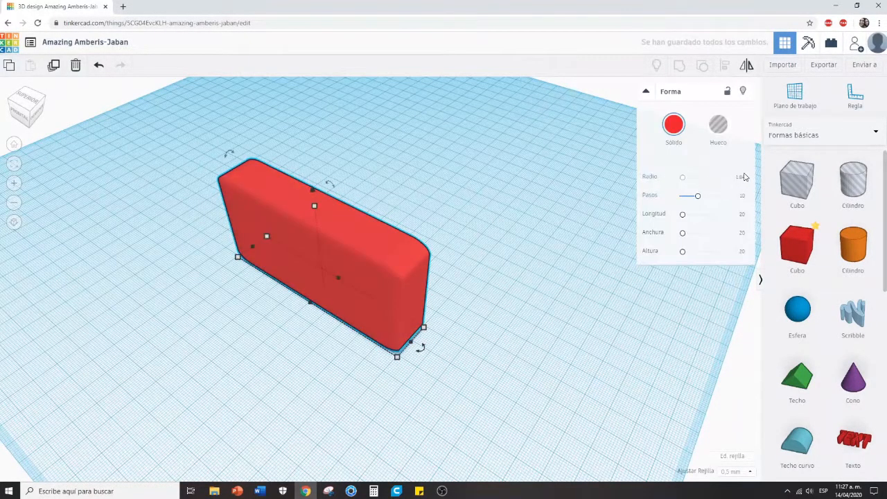
{"action": "type", "text": "0"}
{"action": "left_click", "coordinate": [494, 275]}
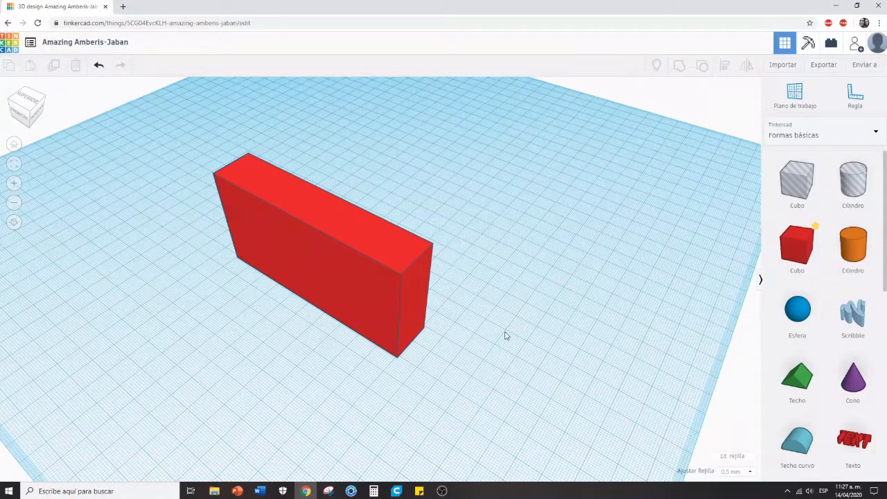
Step: Round the red wall box's edges to a radius of about 3.78
{"action": "left_click", "coordinate": [391, 246]}
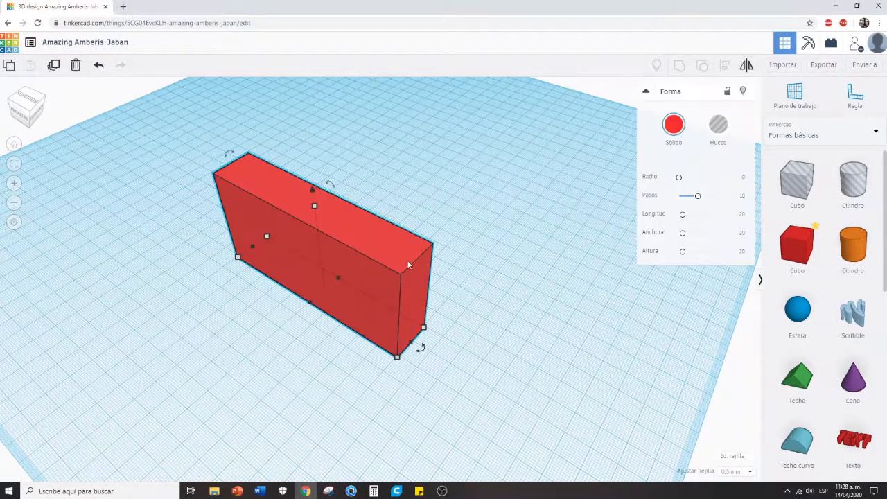
{"action": "mouse_move", "coordinate": [680, 180]}
{"action": "left_mouse_down"}
{"action": "mouse_move", "coordinate": [707, 177]}
{"action": "mouse_move", "coordinate": [670, 180]}
{"action": "left_mouse_up"}
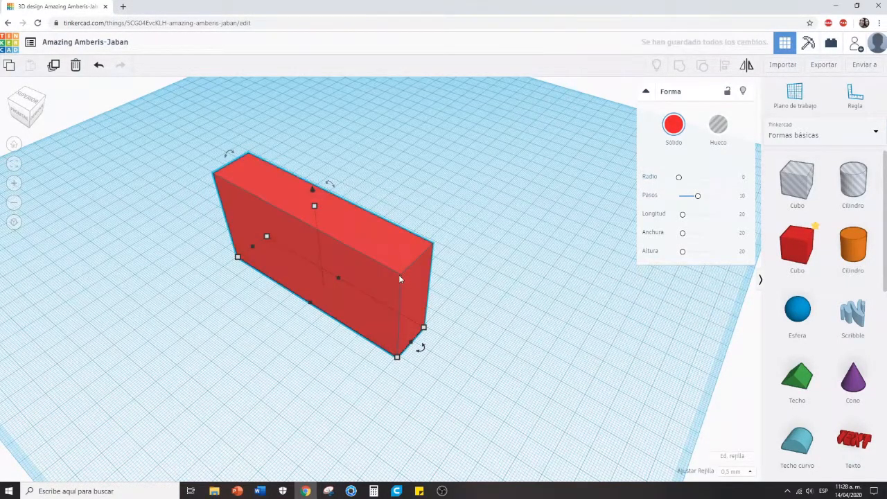
{"action": "mouse_move", "coordinate": [680, 179]}
{"action": "left_mouse_down"}
{"action": "mouse_move", "coordinate": [703, 177]}
{"action": "mouse_move", "coordinate": [679, 176]}
{"action": "mouse_move", "coordinate": [723, 200]}
{"action": "mouse_move", "coordinate": [679, 197]}
{"action": "mouse_move", "coordinate": [676, 178]}
{"action": "mouse_move", "coordinate": [689, 177]}
{"action": "left_mouse_up"}
{"action": "scroll", "coordinate": [409, 274], "scroll_direction": "up", "scroll_amount": 5}
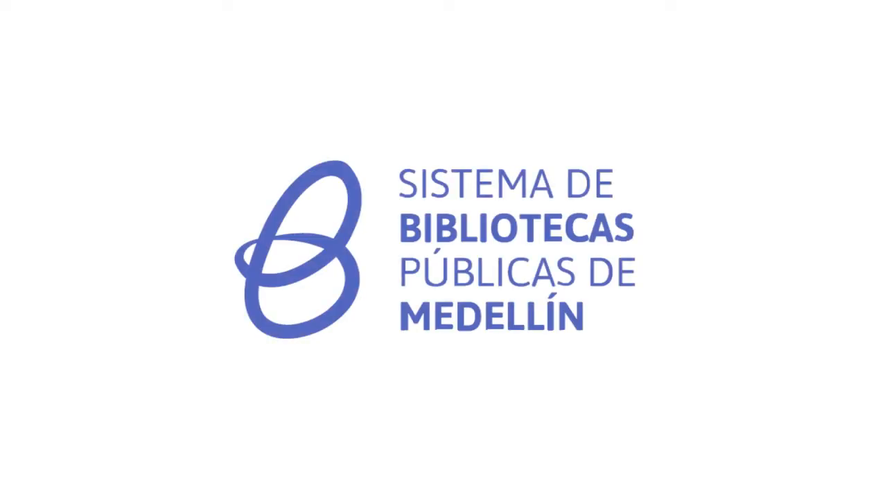